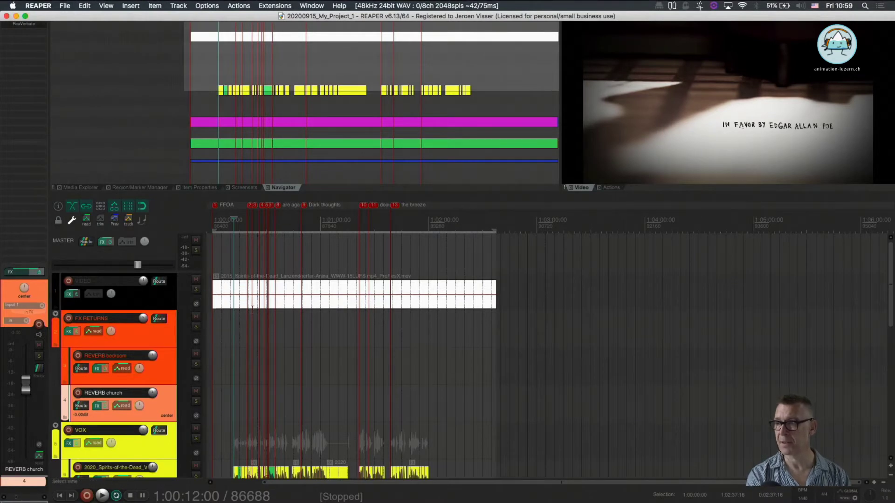
- Select FX RETURNS, then select every media item in the session and delete them all
{"action": "left_click", "coordinate": [224, 334]}
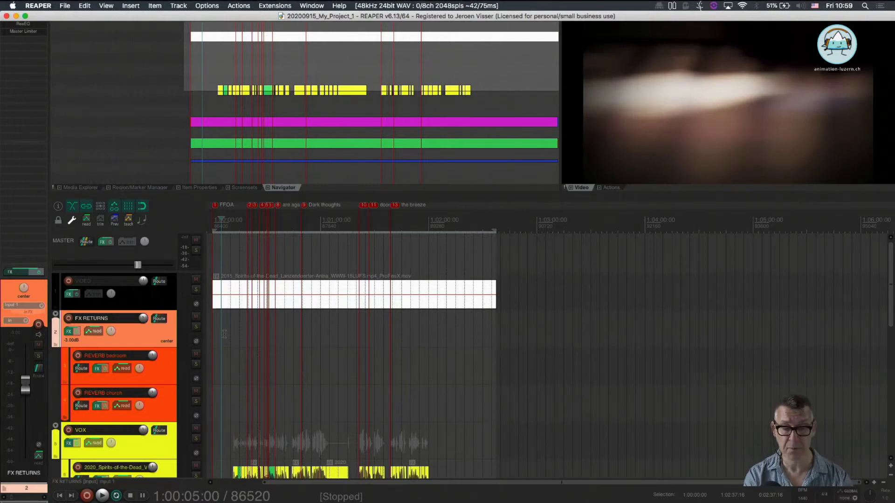
{"action": "key", "text": "super+a"}
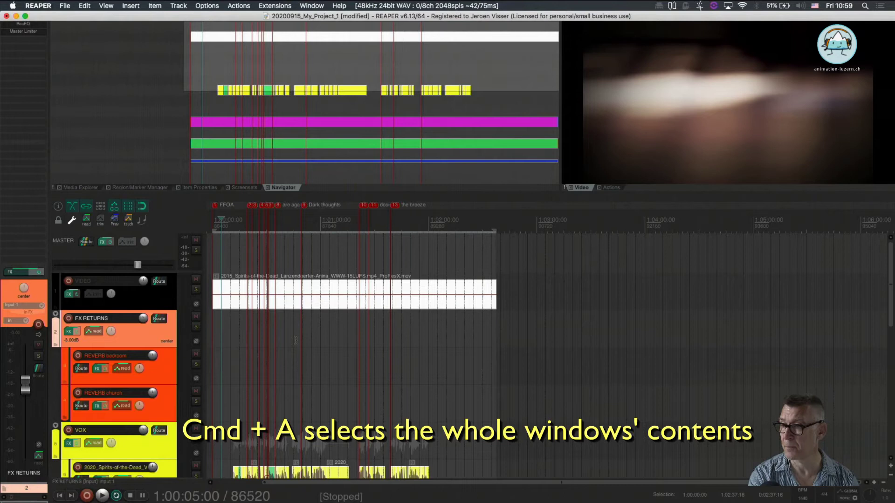
{"action": "key", "text": "Delete"}
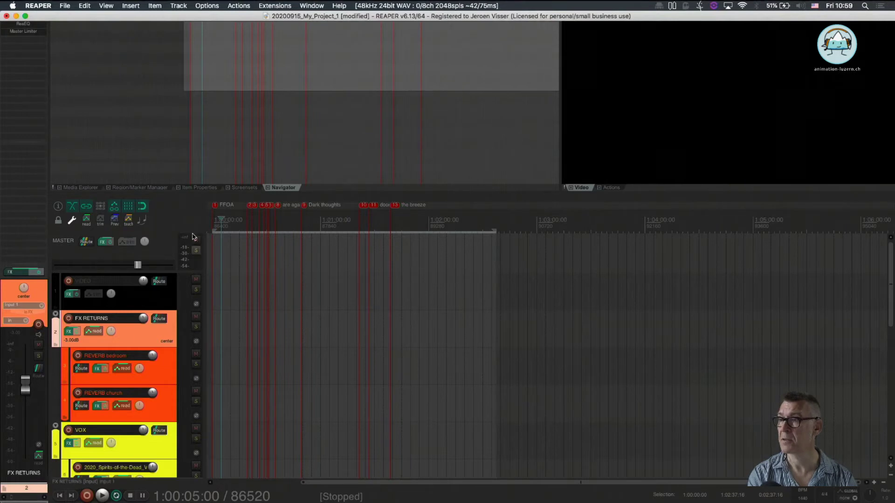
- In the Region/Marker Manager list, select all 13 markers and delete them
{"action": "left_click", "coordinate": [129, 188]}
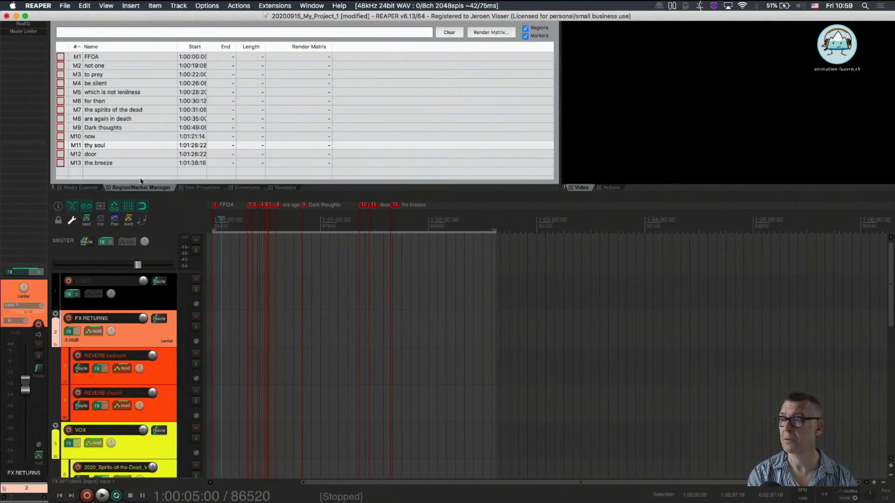
{"action": "left_click", "coordinate": [146, 174]}
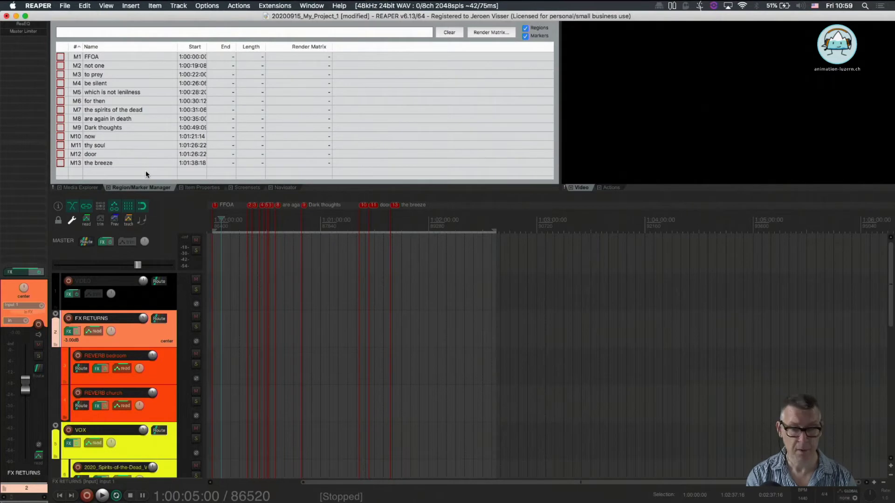
{"action": "key", "text": "super+a"}
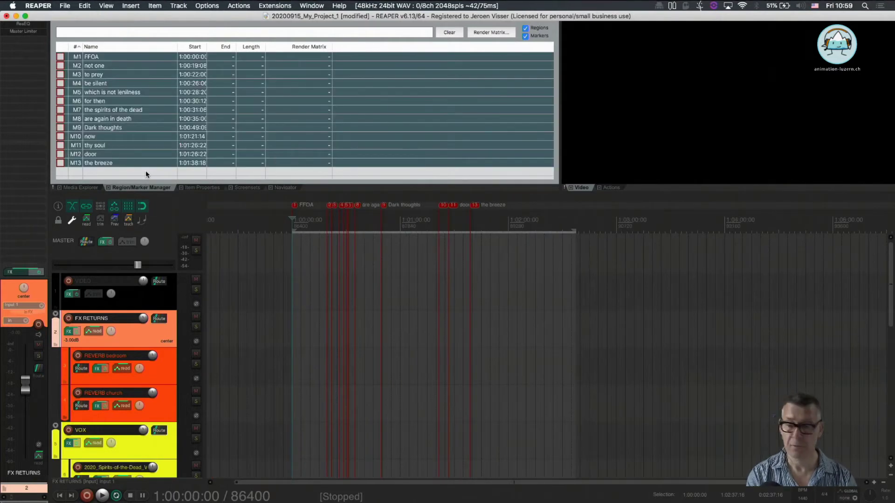
{"action": "key", "text": "Delete"}
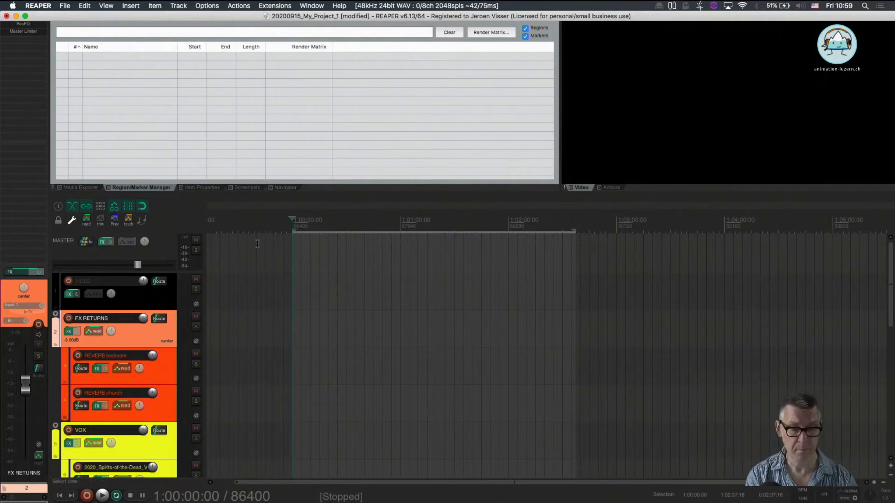
- Move the edit position to 0:59:20:00 and erase the names of tracks 6, 9 and 11
{"action": "left_click", "coordinate": [220, 228]}
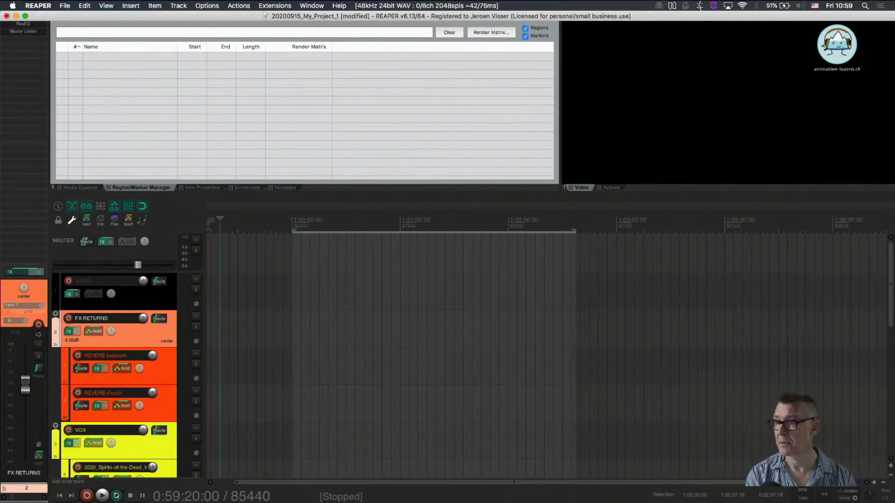
{"action": "scroll", "coordinate": [87, 357], "scroll_direction": "down", "scroll_amount": 2}
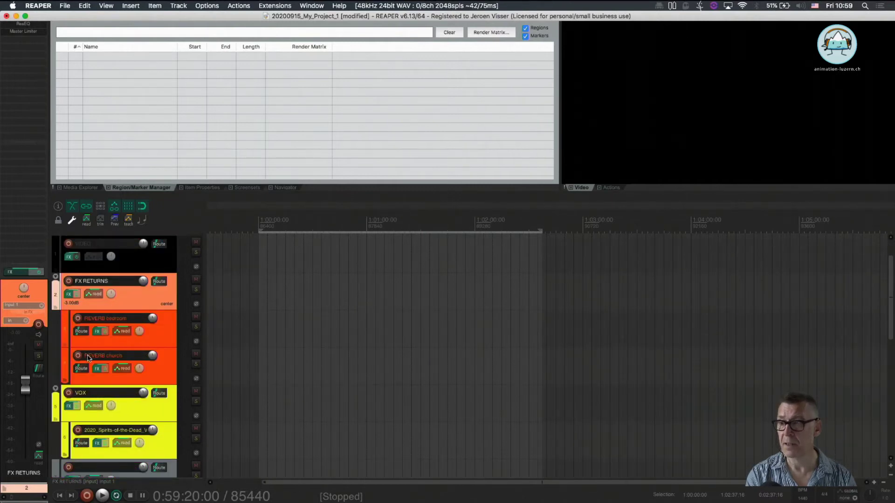
{"action": "scroll", "coordinate": [94, 345], "scroll_direction": "down", "scroll_amount": 1}
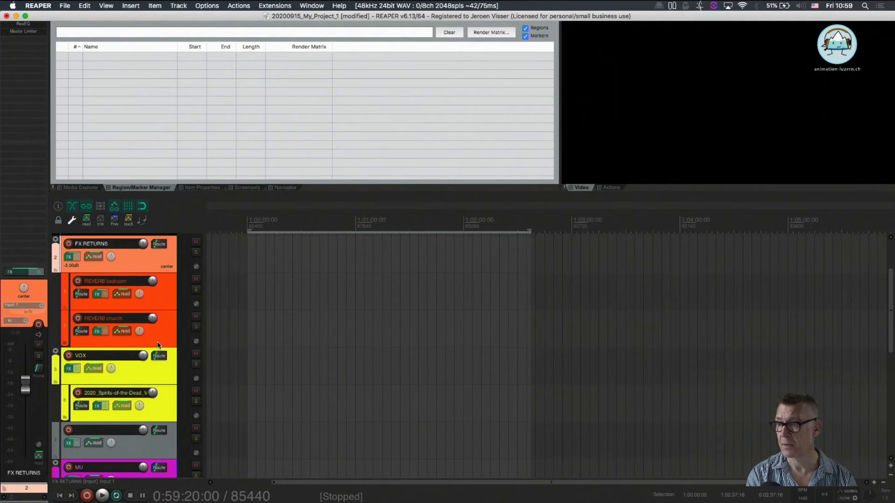
{"action": "double_click", "coordinate": [130, 392]}
{"action": "key", "text": "BackSpace"}
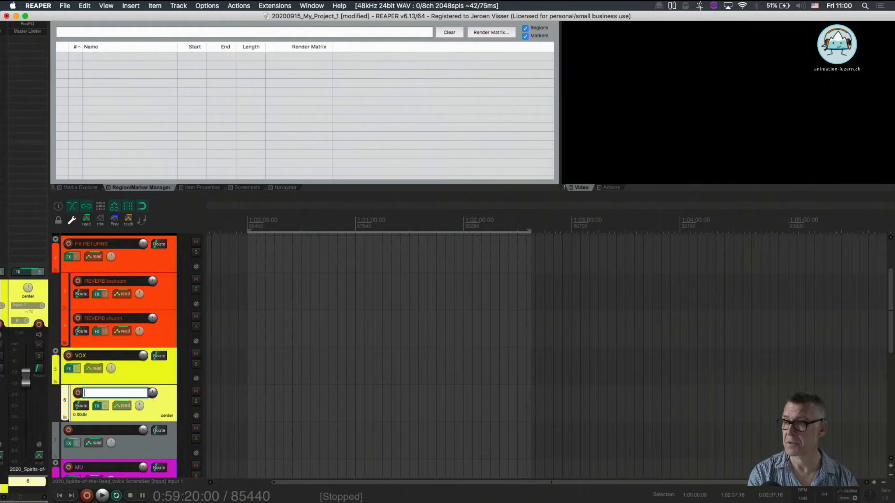
{"action": "scroll", "coordinate": [142, 404], "scroll_direction": "down", "scroll_amount": 4}
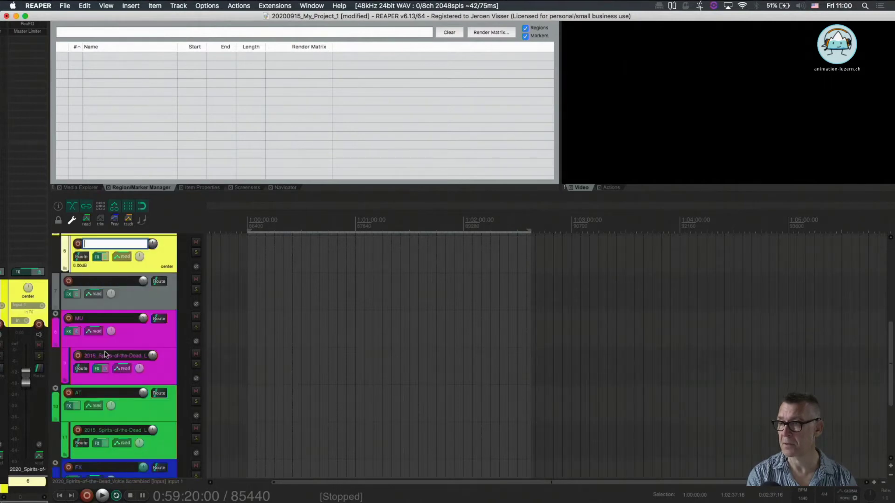
{"action": "double_click", "coordinate": [105, 355]}
{"action": "key", "text": "BackSpace"}
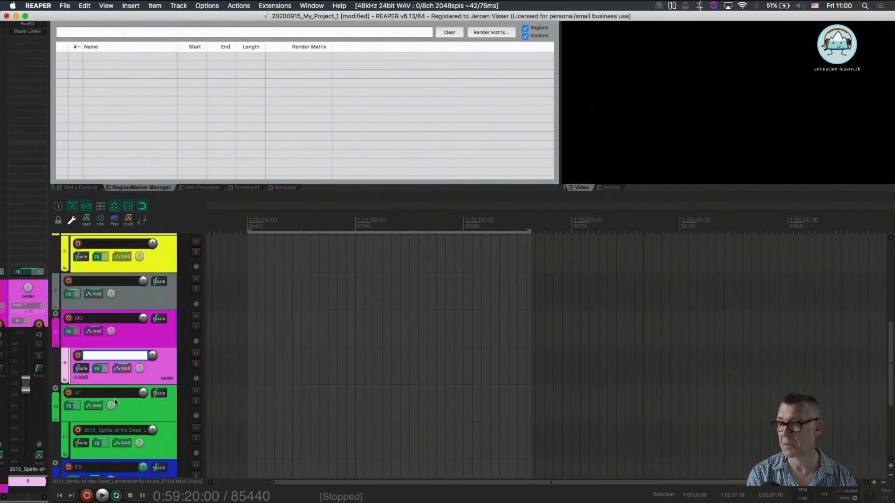
{"action": "double_click", "coordinate": [105, 430]}
{"action": "key", "text": "BackSpace"}
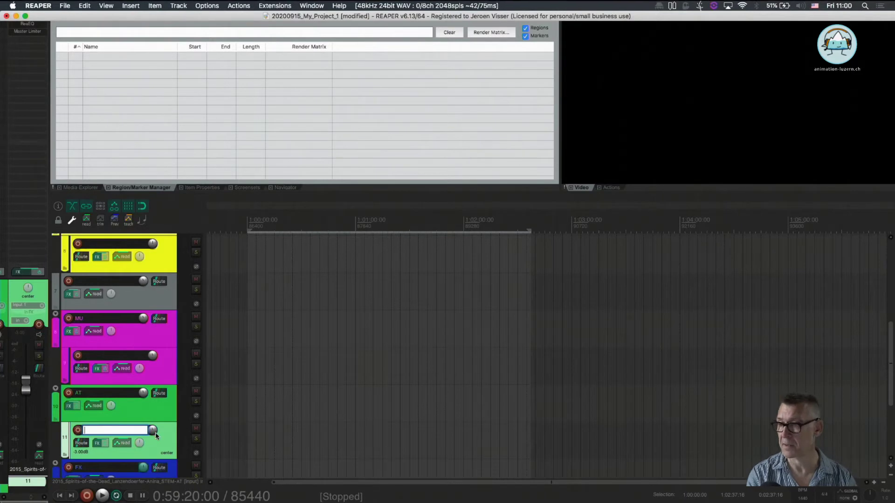
- Erase track 13's name and select the FOL track
{"action": "scroll", "coordinate": [155, 435], "scroll_direction": "down", "scroll_amount": 2}
{"action": "left_click", "coordinate": [105, 429]}
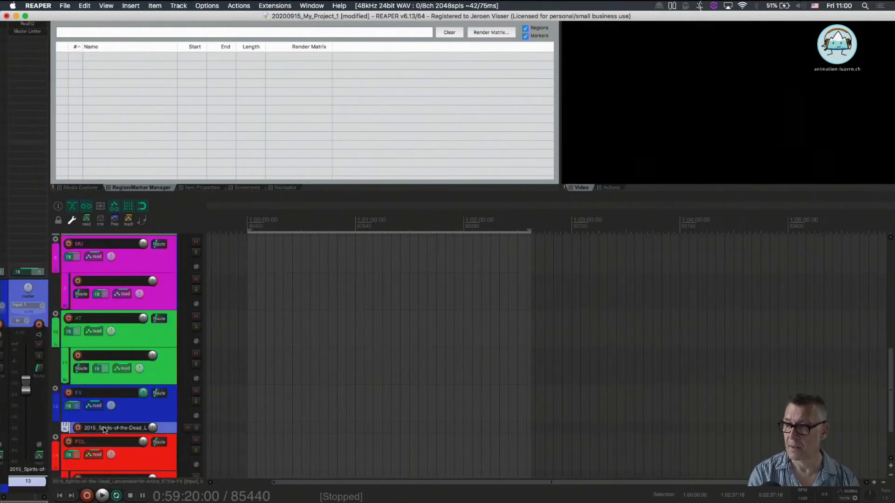
{"action": "double_click", "coordinate": [104, 429]}
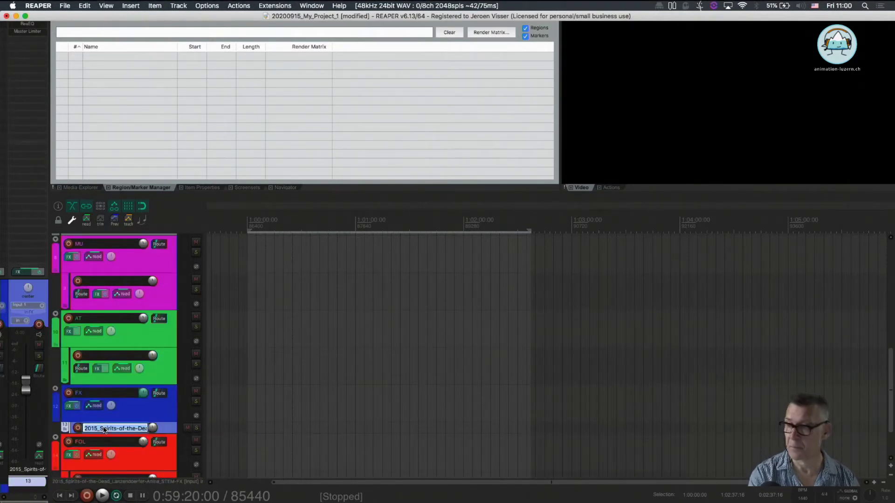
{"action": "key", "text": "BackSpace"}
{"action": "scroll", "coordinate": [103, 429], "scroll_direction": "down", "scroll_amount": 2}
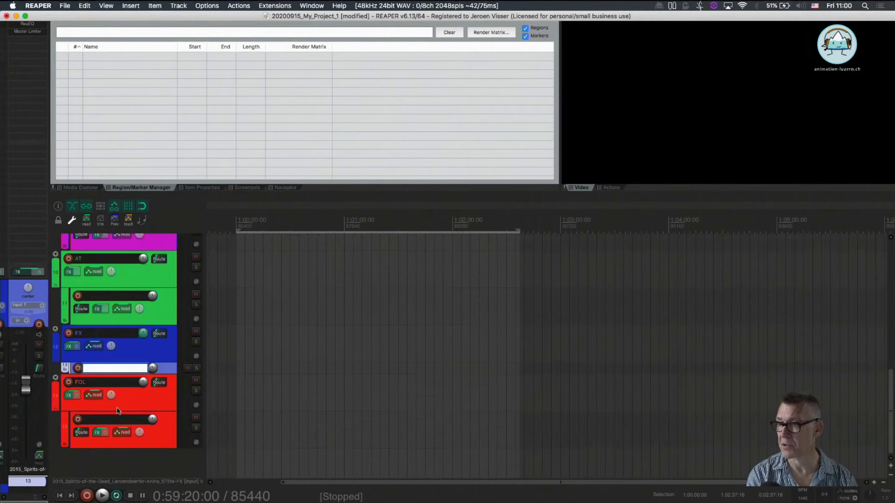
{"action": "left_click", "coordinate": [142, 377]}
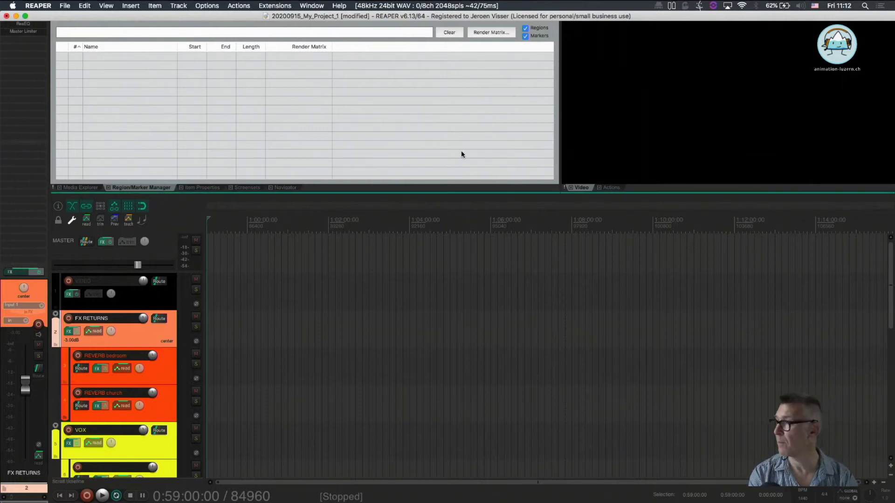
- Insert a new track below VIDEO and name it REC
{"action": "left_click", "coordinate": [143, 304]}
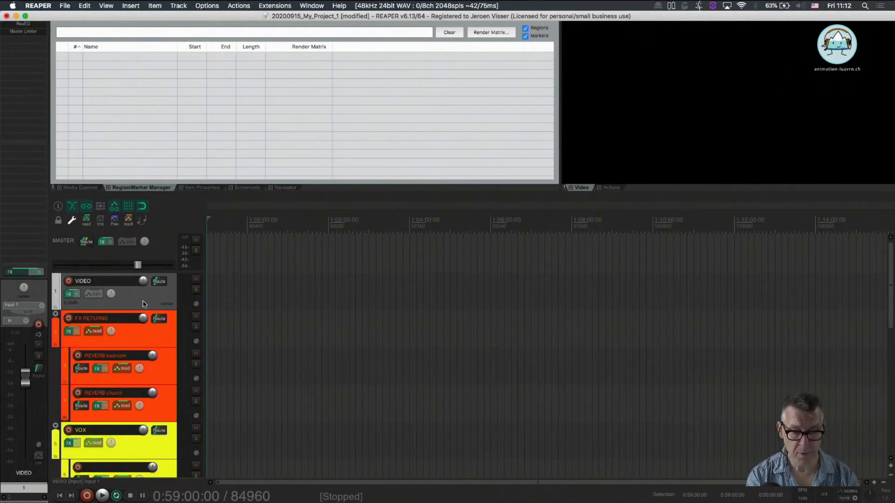
{"action": "key", "text": "super+t"}
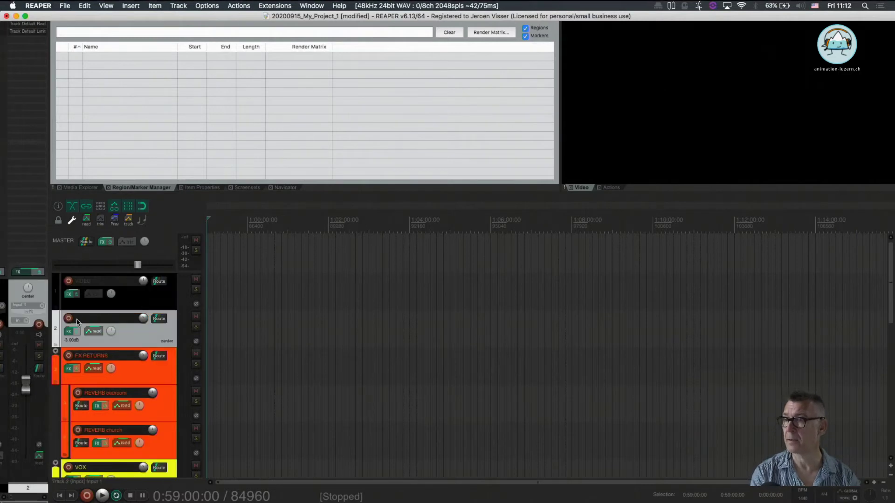
{"action": "double_click", "coordinate": [84, 320]}
{"action": "type", "text": "REC"}
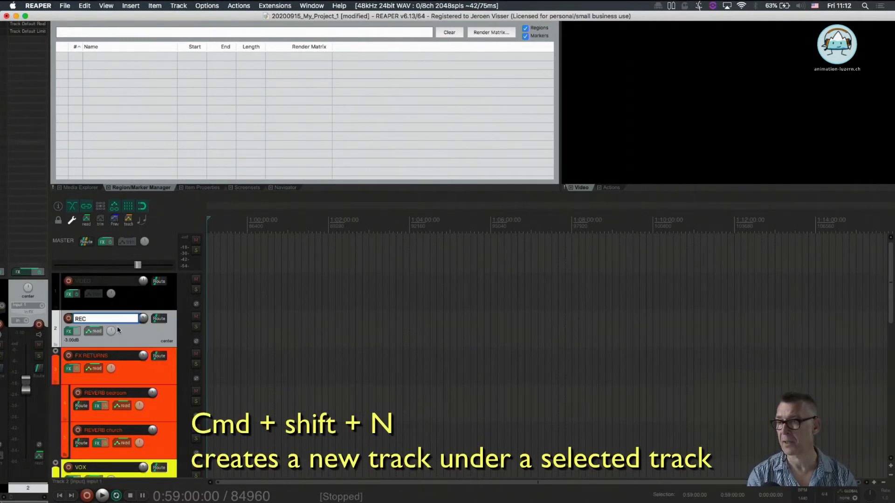
{"action": "key", "text": "Return"}
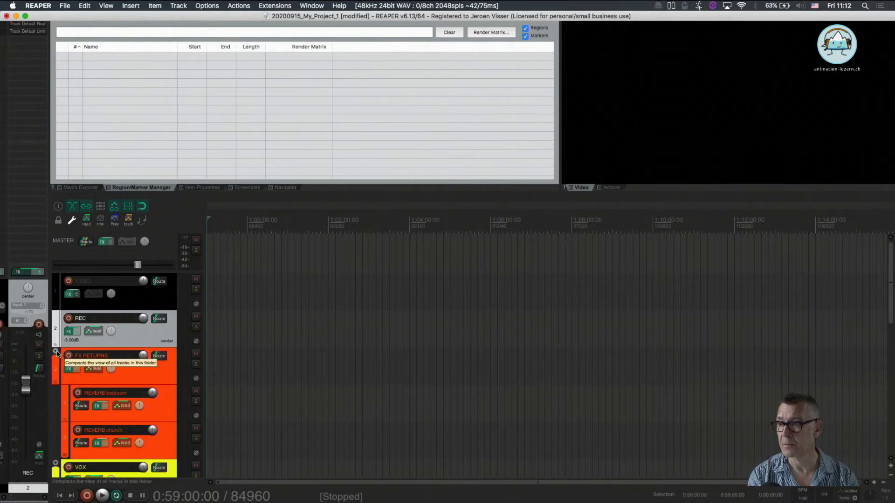
- Fully collapse the FX RETURNS folder to hide its reverb tracks, then select REC
{"action": "left_click", "coordinate": [140, 381]}
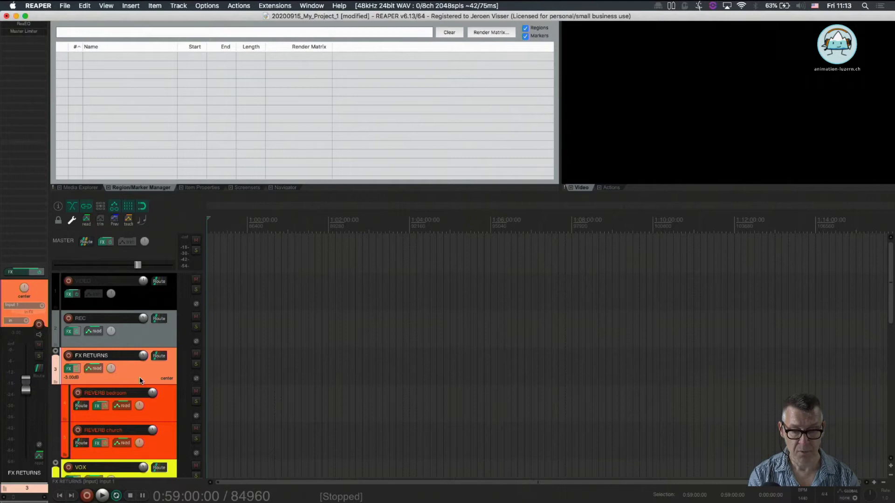
{"action": "double_click", "coordinate": [139, 381]}
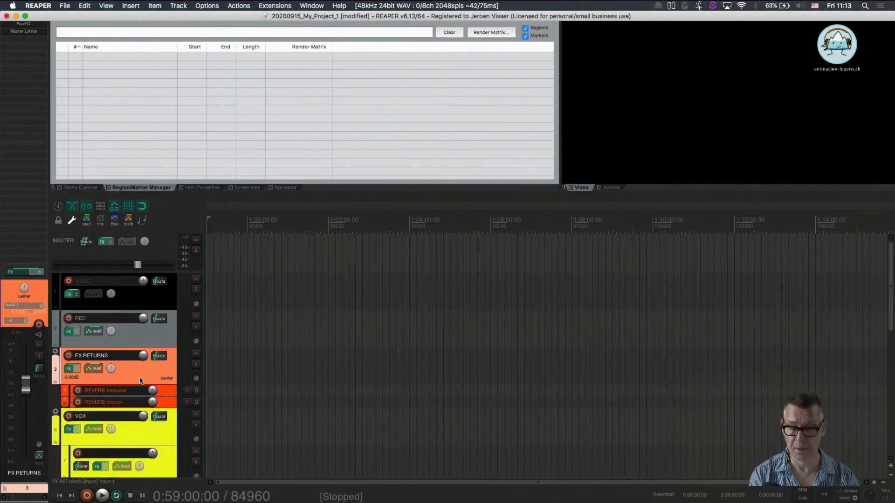
{"action": "double_click", "coordinate": [140, 381]}
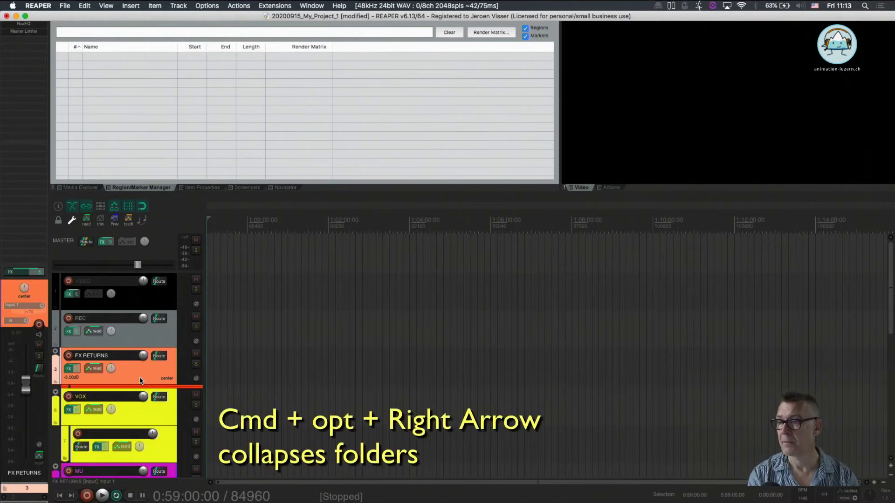
{"action": "left_click", "coordinate": [131, 333]}
{"action": "scroll", "coordinate": [150, 335], "scroll_direction": "down", "scroll_amount": 2}
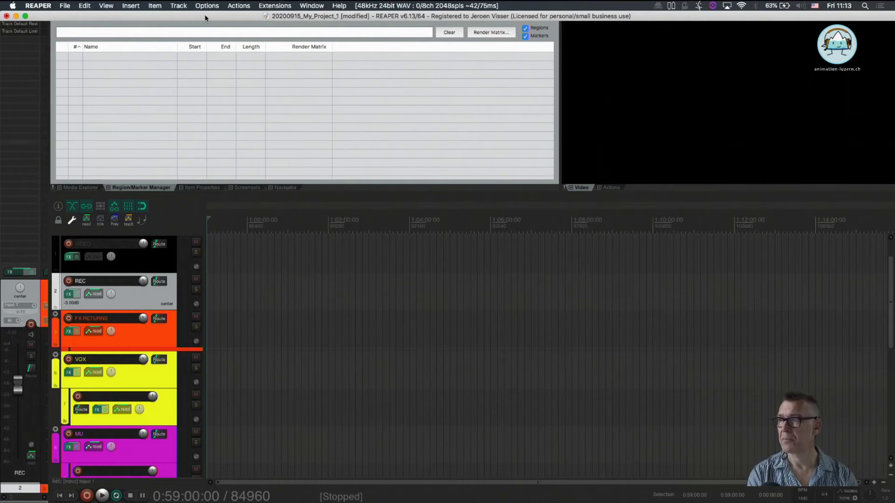
- Start Save project as and choose the Tutorial 3 folder as the location
{"action": "left_click", "coordinate": [65, 6]}
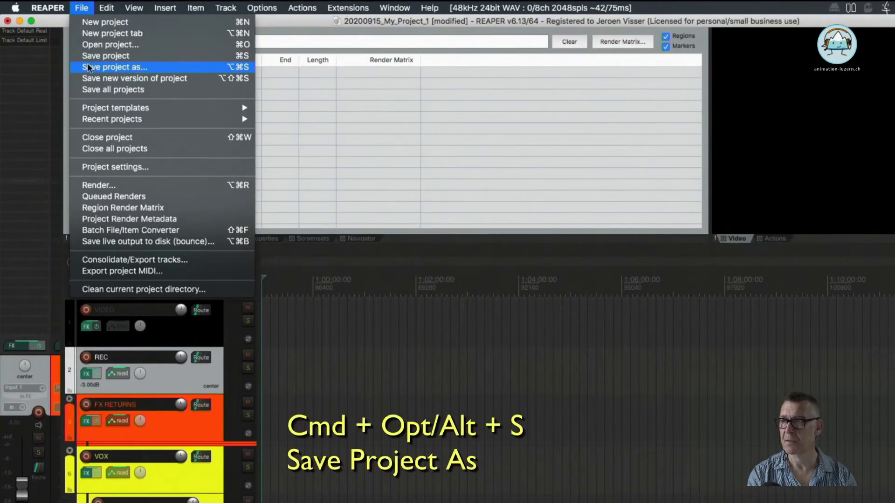
{"action": "left_click", "coordinate": [87, 67]}
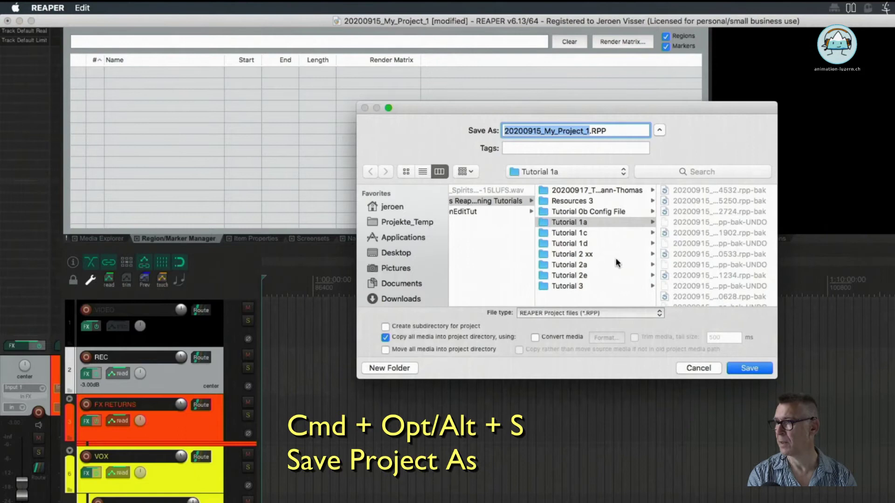
{"action": "left_click", "coordinate": [562, 286]}
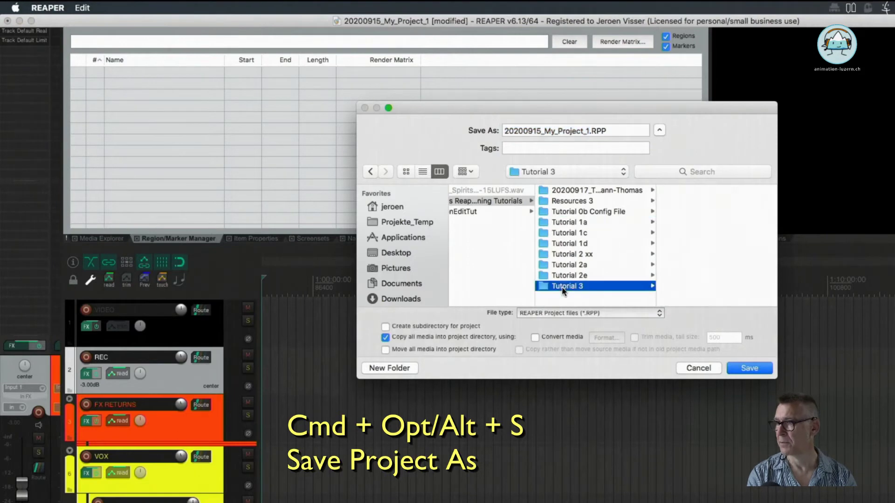
- Rename the file to 20200918_Tut3_Project.RPP and save it
{"action": "left_click", "coordinate": [589, 132]}
{"action": "key", "text": "BackSpace"}
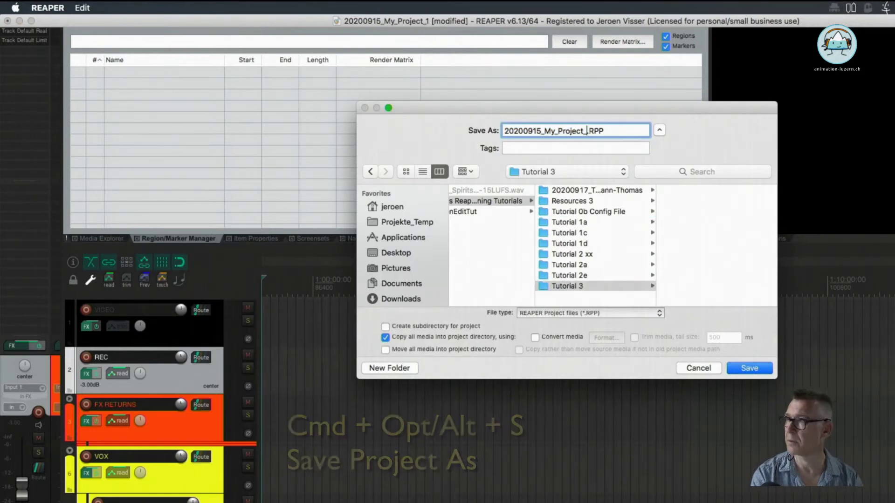
{"action": "key", "text": "BackSpace"}
{"action": "key", "text": "BackSpace"}
{"action": "key", "text": "BackSpace"}
{"action": "key", "text": "BackSpace"}
{"action": "key", "text": "BackSpace"}
{"action": "key", "text": "BackSpace"}
{"action": "key", "text": "BackSpace"}
{"action": "key", "text": "BackSpace"}
{"action": "key", "text": "BackSpace"}
{"action": "key", "text": "BackSpace"}
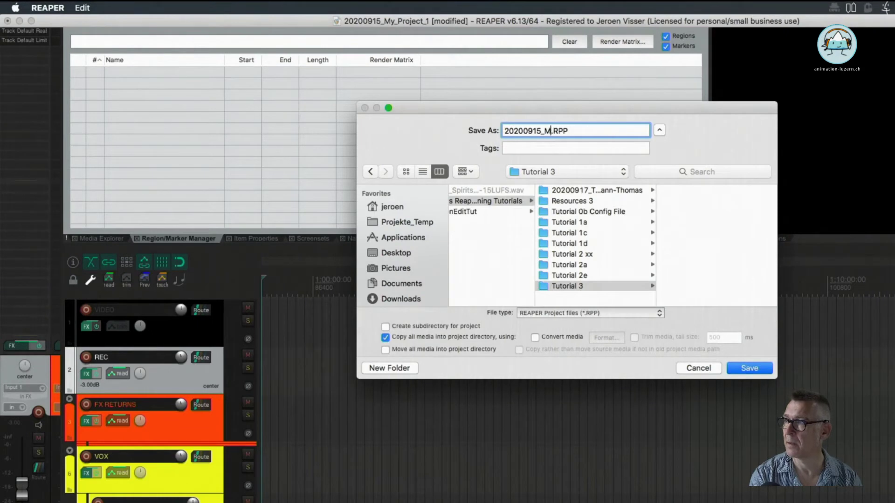
{"action": "key", "text": "BackSpace"}
{"action": "type", "text": "Tut3"}
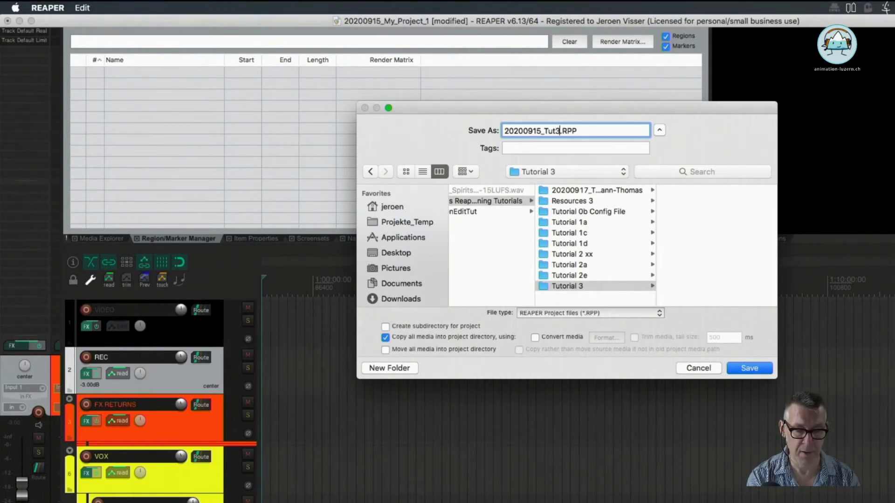
{"action": "type", "text": " Project"}
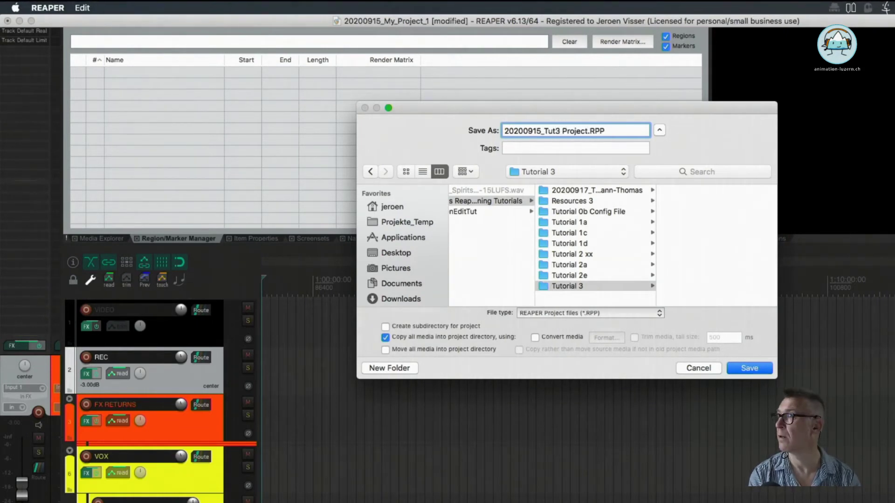
{"action": "left_click", "coordinate": [561, 130]}
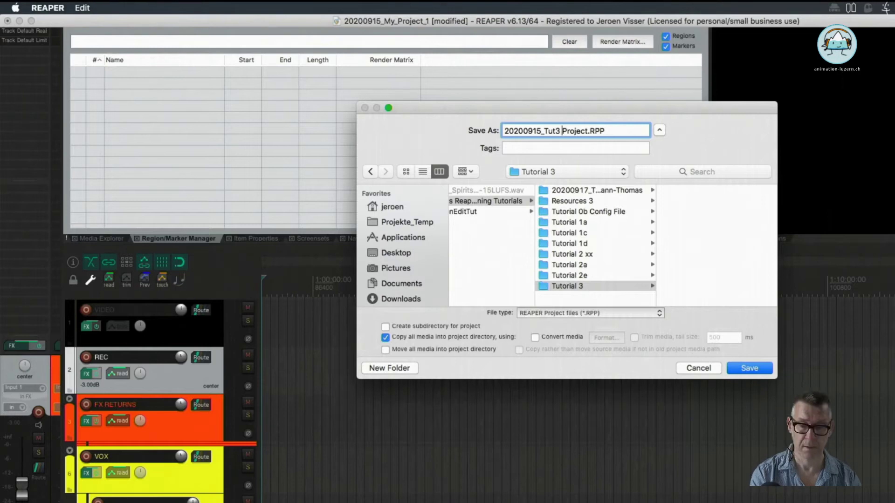
{"action": "key", "text": "BackSpace"}
{"action": "type", "text": "_"}
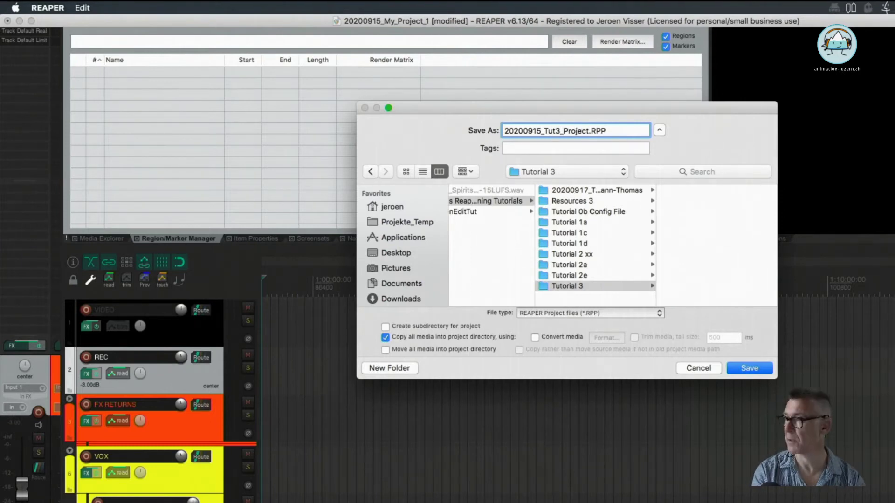
{"action": "left_click", "coordinate": [541, 131]}
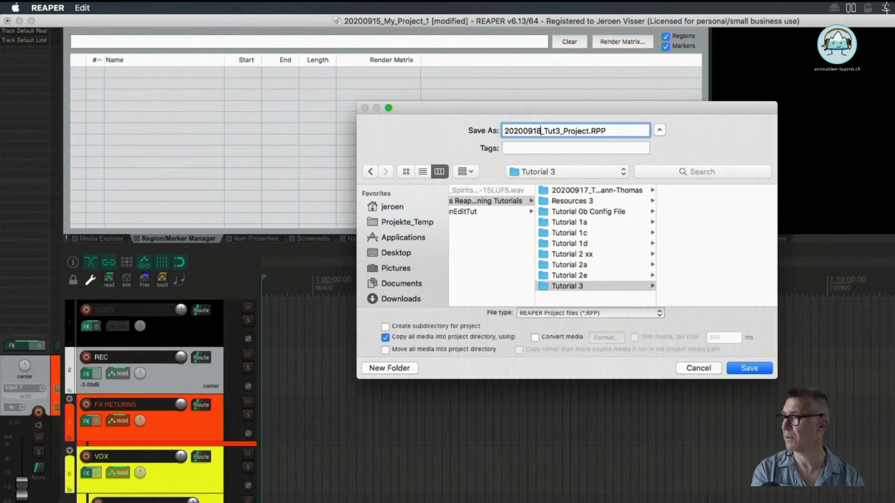
{"action": "key", "text": "BackSpace"}
{"action": "type", "text": "8"}
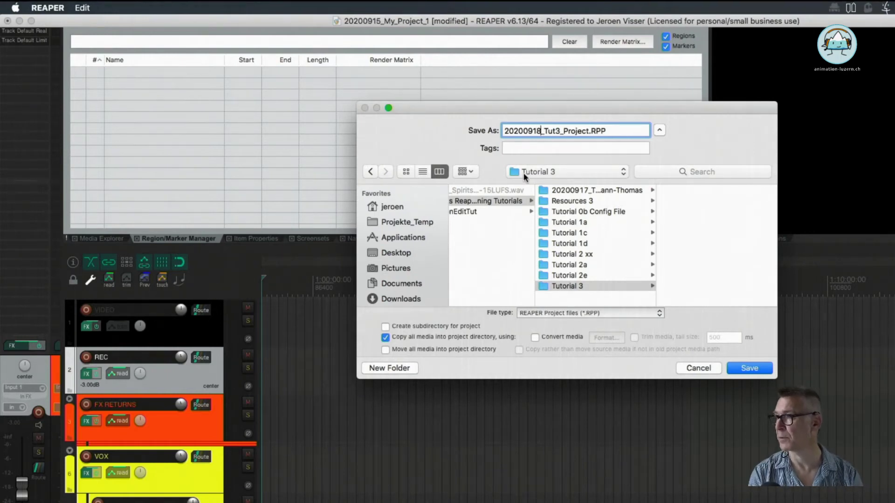
{"action": "left_click", "coordinate": [744, 369]}
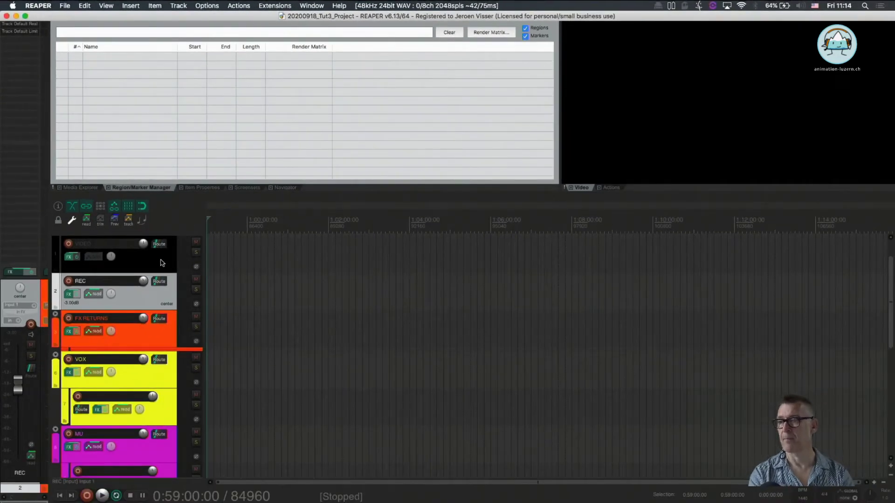
{"action": "scroll", "coordinate": [148, 305], "scroll_direction": "down", "scroll_amount": 2}
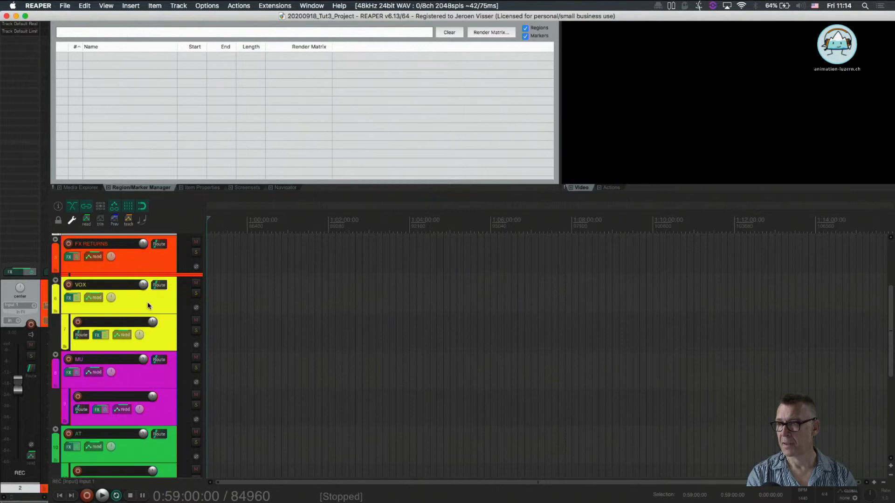
{"action": "scroll", "coordinate": [148, 305], "scroll_direction": "down", "scroll_amount": 2}
{"action": "scroll", "coordinate": [148, 305], "scroll_direction": "up", "scroll_amount": 4}
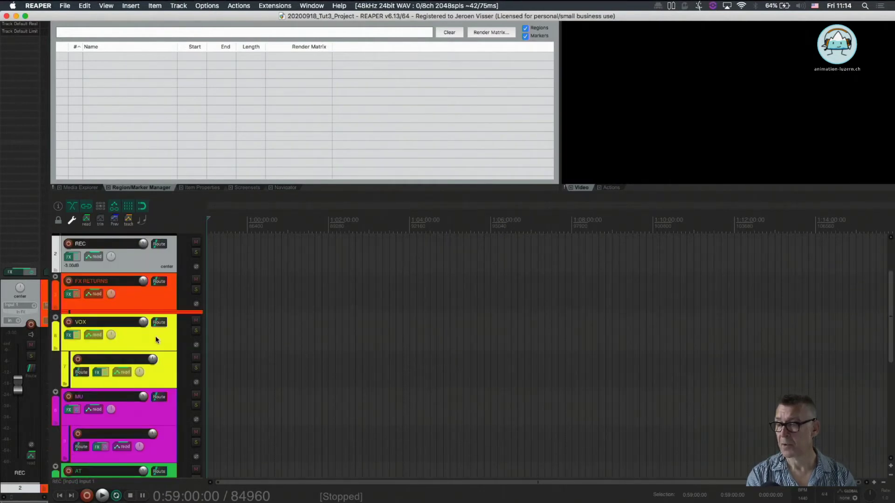
{"action": "scroll", "coordinate": [155, 339], "scroll_direction": "down", "scroll_amount": 1}
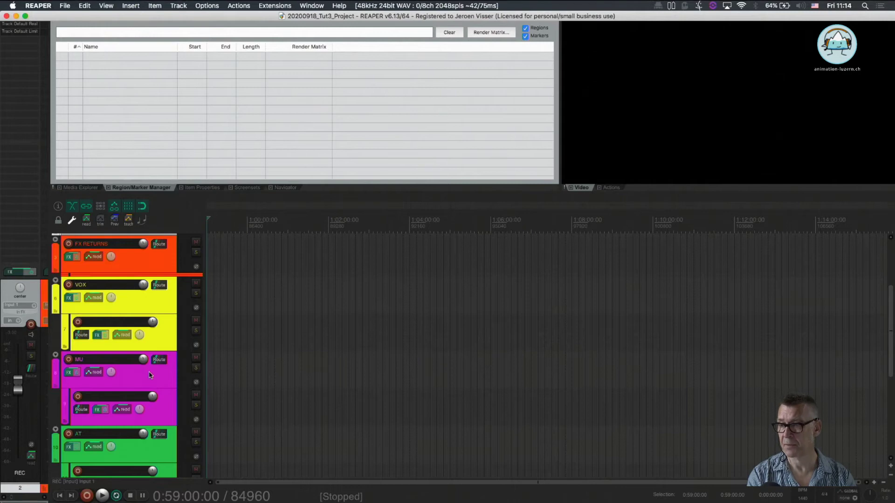
{"action": "scroll", "coordinate": [149, 375], "scroll_direction": "down", "scroll_amount": 1}
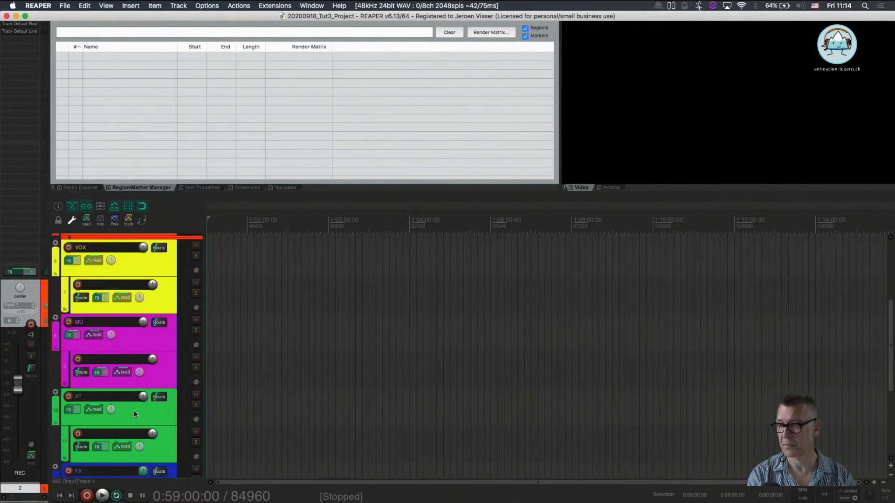
{"action": "scroll", "coordinate": [134, 410], "scroll_direction": "down", "scroll_amount": 1}
{"action": "scroll", "coordinate": [133, 410], "scroll_direction": "down", "scroll_amount": 2}
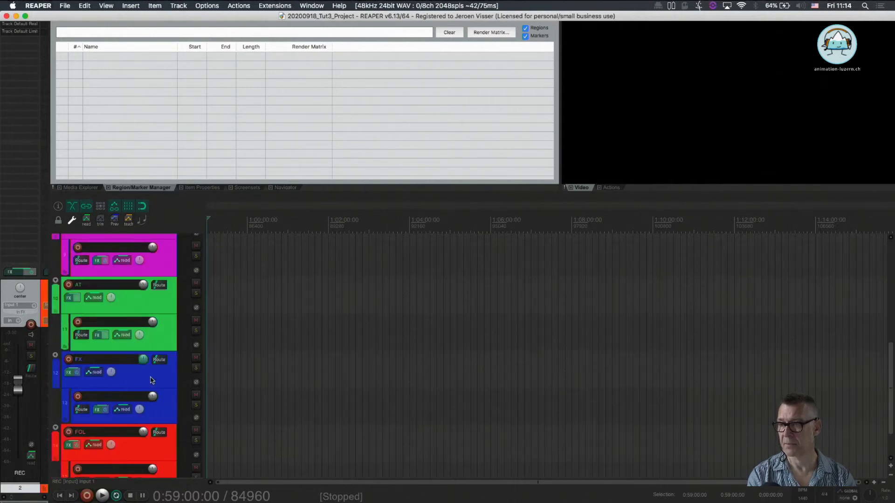
{"action": "scroll", "coordinate": [151, 380], "scroll_direction": "down", "scroll_amount": 1}
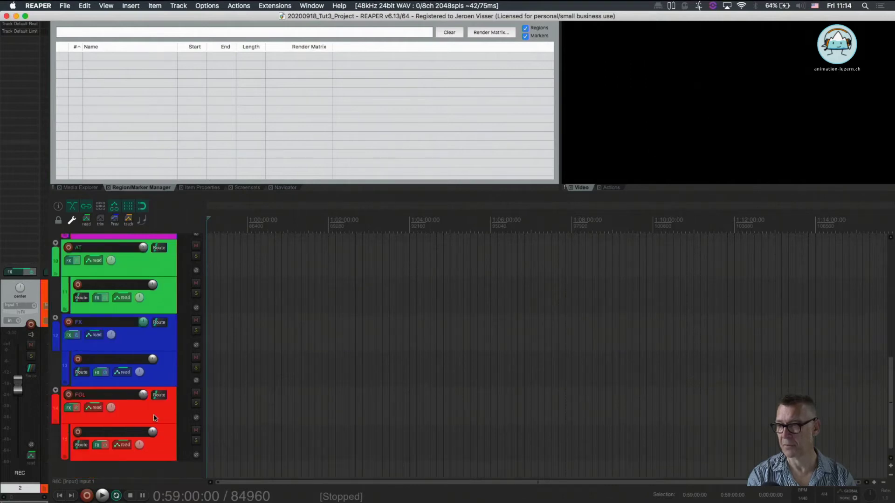
{"action": "scroll", "coordinate": [155, 417], "scroll_direction": "up", "scroll_amount": 2}
{"action": "scroll", "coordinate": [154, 416], "scroll_direction": "up", "scroll_amount": 3}
{"action": "scroll", "coordinate": [153, 415], "scroll_direction": "up", "scroll_amount": 2}
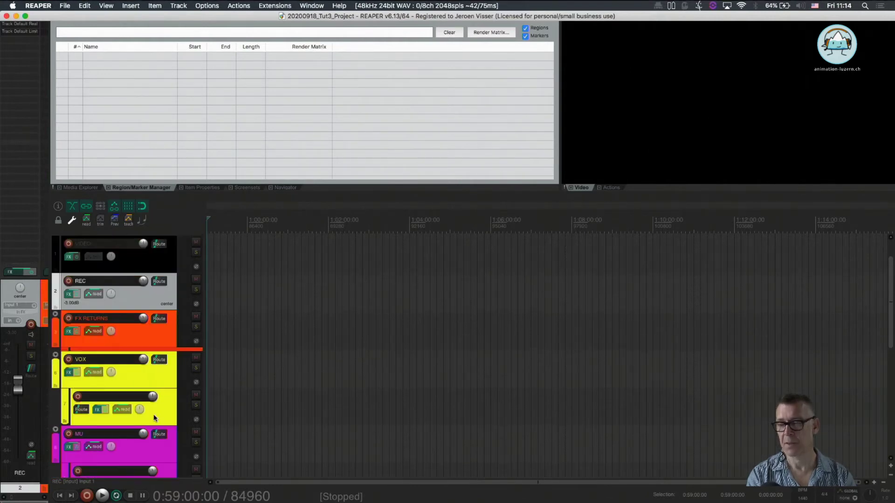
{"action": "scroll", "coordinate": [162, 352], "scroll_direction": "up", "scroll_amount": 1}
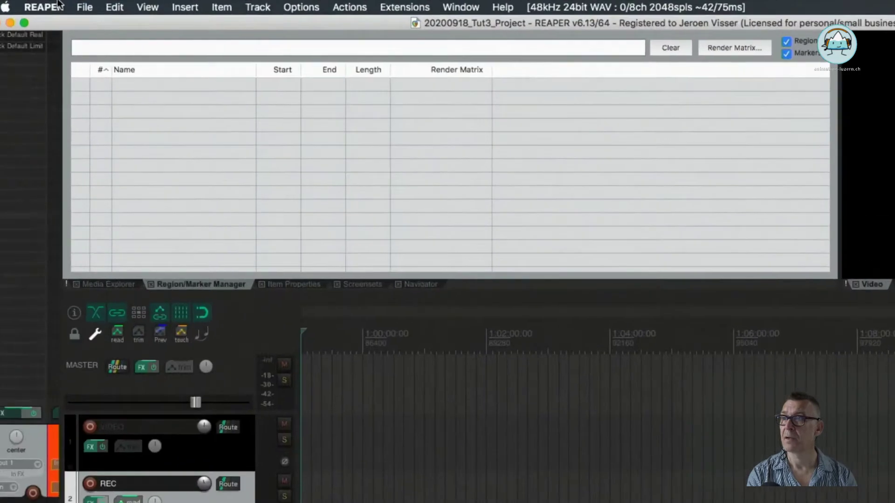
- Save the session as a project template named MyTemplate.RPP
{"action": "left_click", "coordinate": [85, 7]}
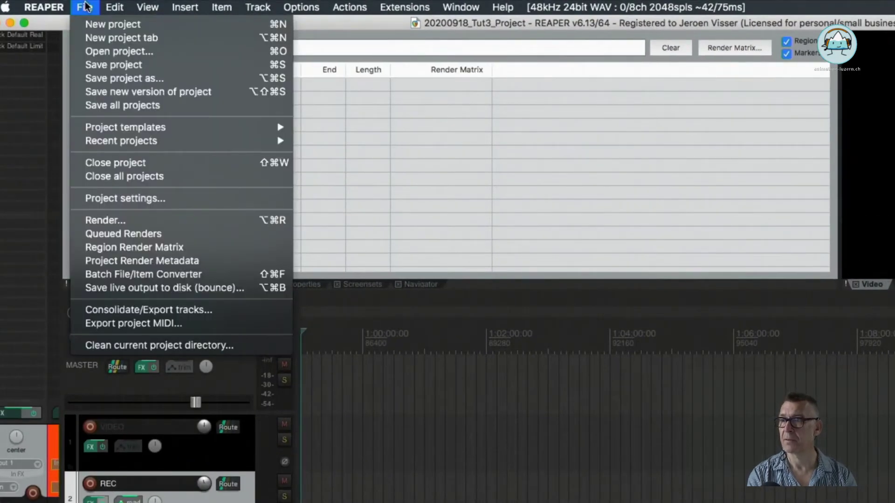
{"action": "mouse_move", "coordinate": [108, 128]}
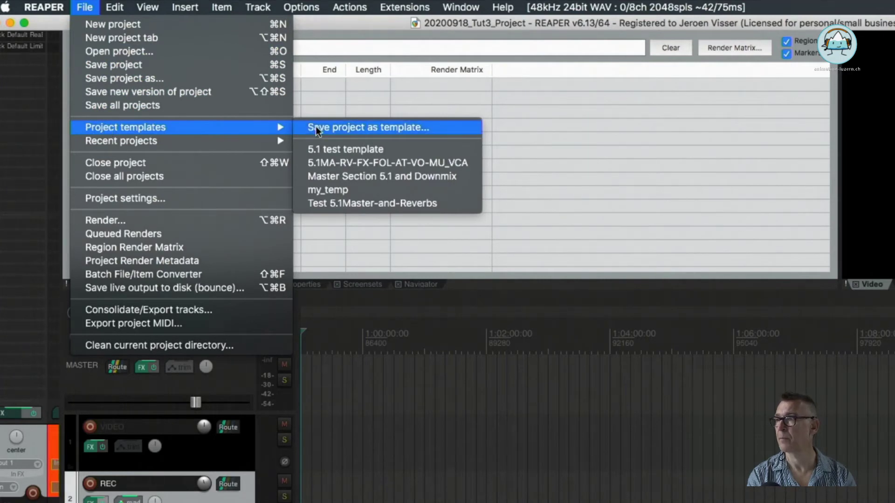
{"action": "left_click", "coordinate": [376, 127]}
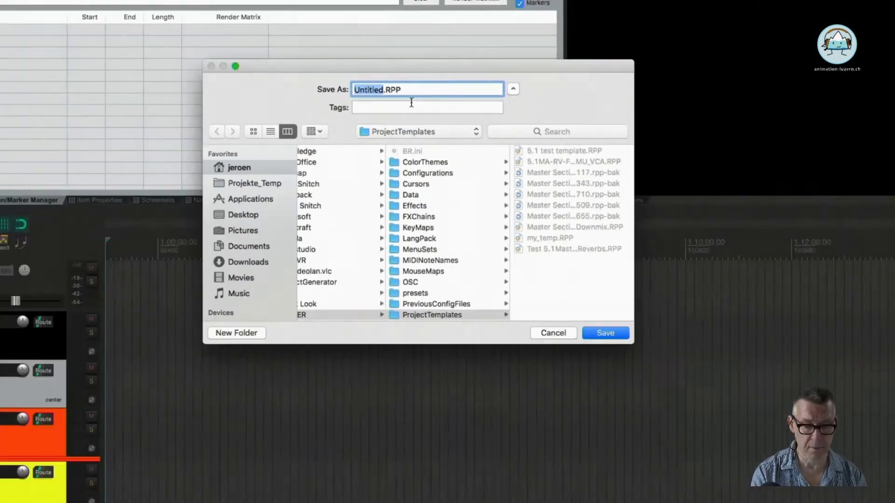
{"action": "type", "text": "MzT"}
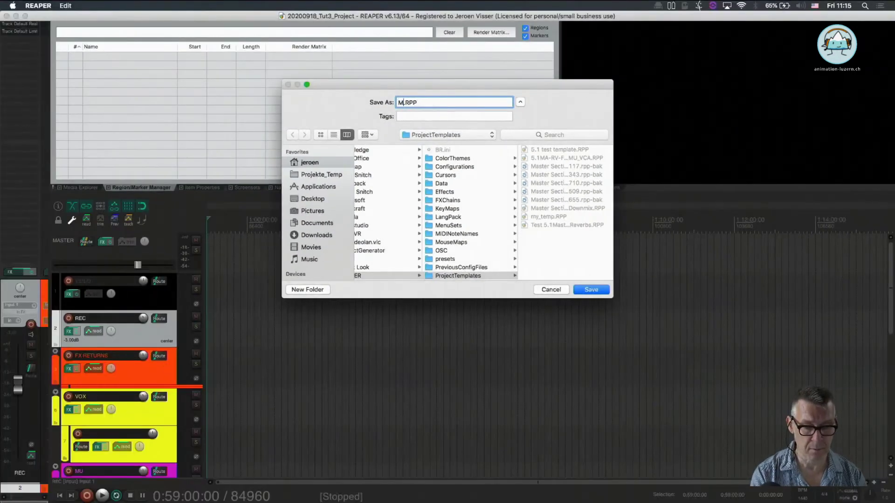
{"action": "type", "text": "emplate"}
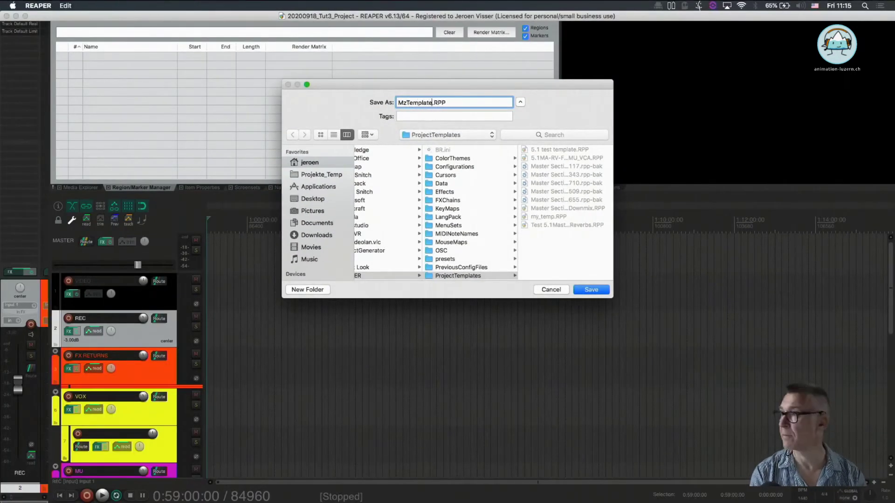
{"action": "left_click", "coordinate": [404, 103]}
{"action": "key", "text": "BackSpace"}
{"action": "type", "text": "y"}
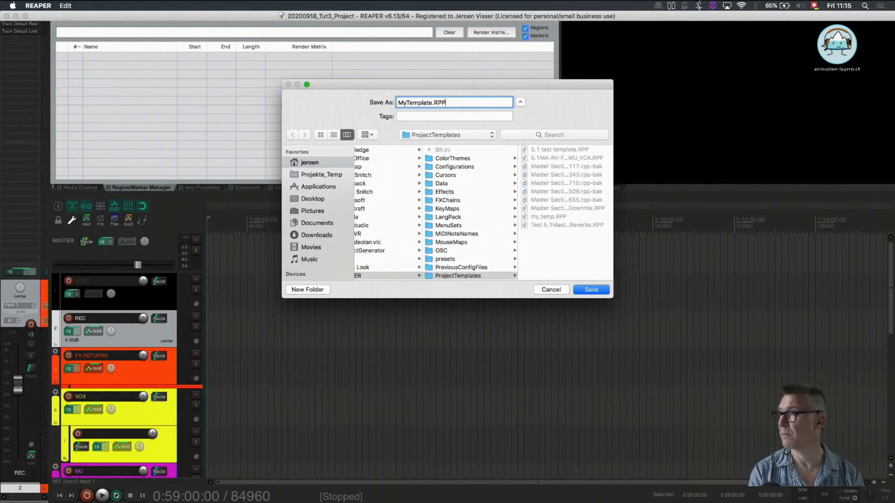
{"action": "key", "text": "Return"}
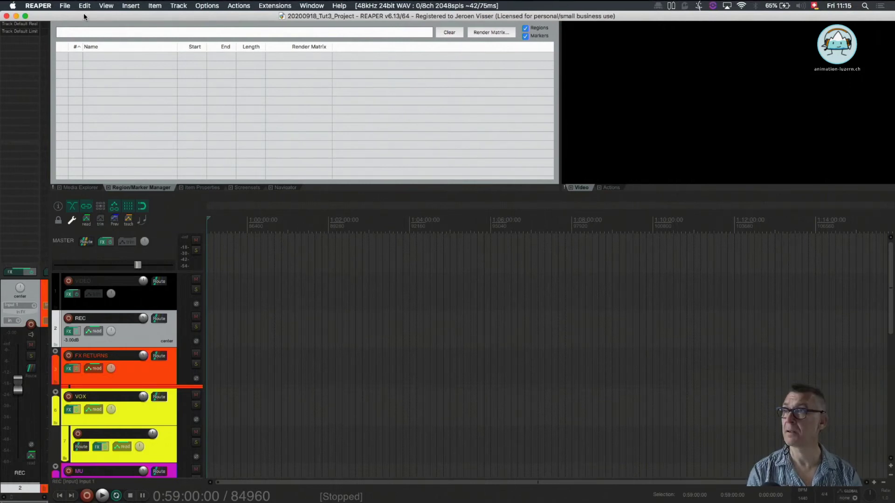
- Hide REAPER, then relaunch it by searching 'reaper' in Spotlight
{"action": "key", "text": "super+h"}
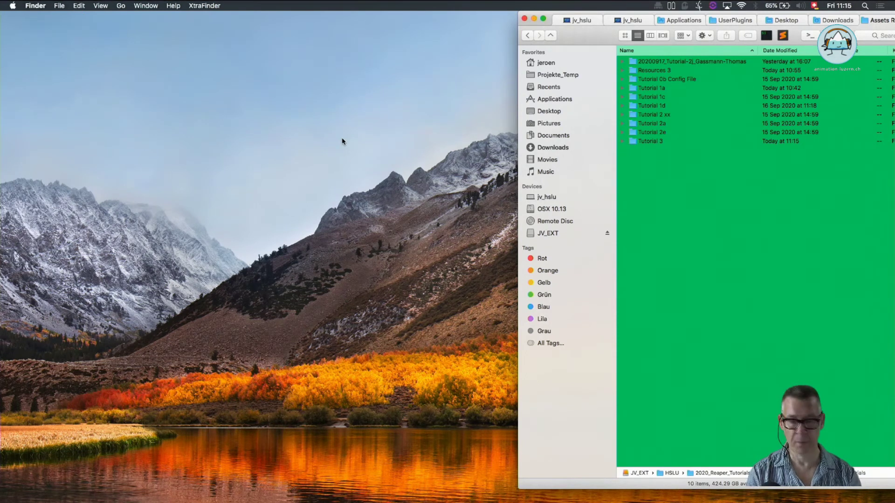
{"action": "key", "text": "super+space"}
{"action": "type", "text": "reaper"}
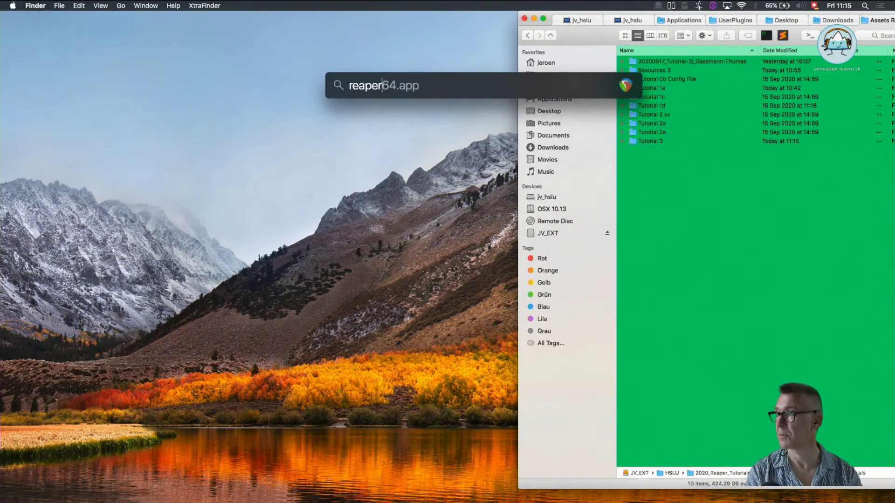
{"action": "key", "text": "Return"}
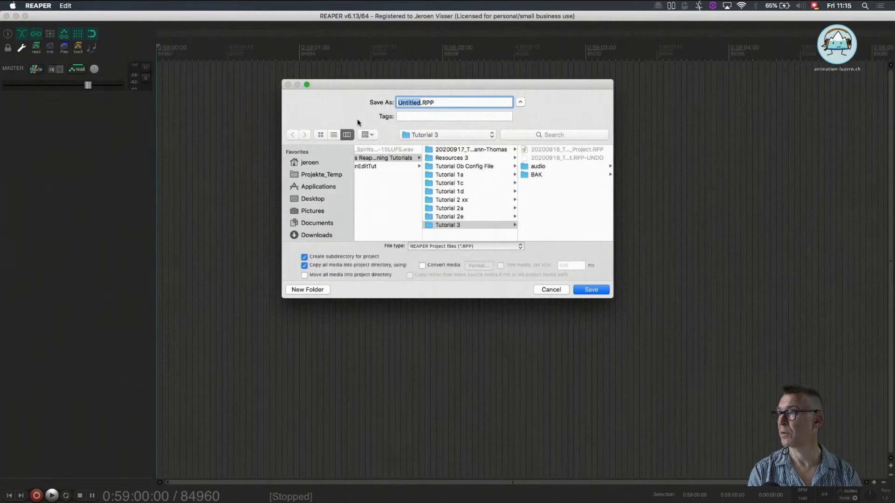
- Cancel the startup Save As dialog and the Project Settings window
{"action": "left_click", "coordinate": [551, 290]}
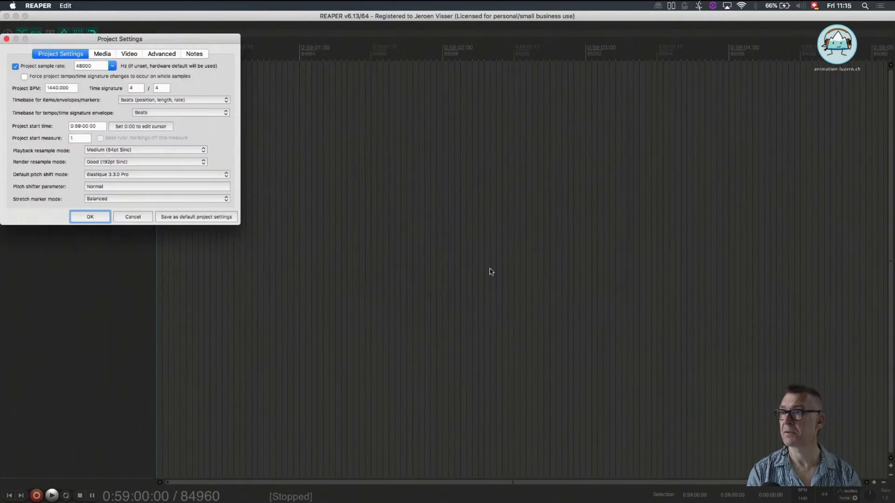
{"action": "left_click", "coordinate": [143, 217]}
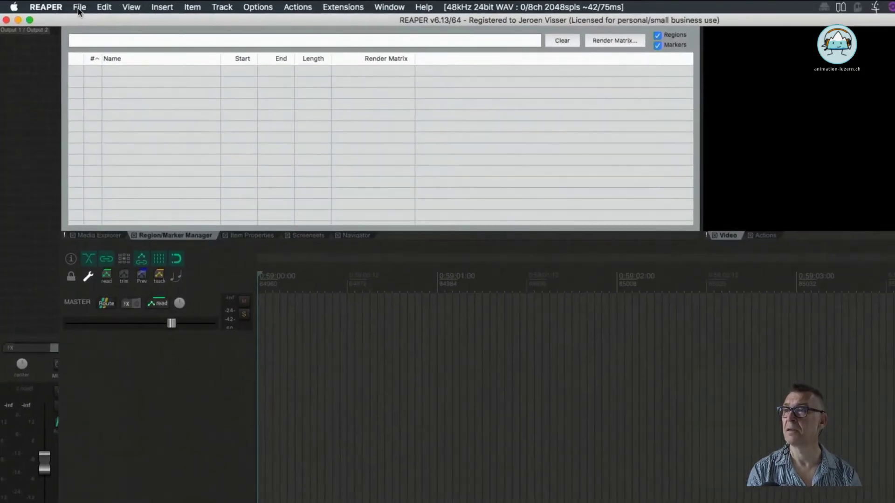
- Create a new project from the MyTemplate template and bring up its Save As dialog
{"action": "left_click", "coordinate": [78, 9]}
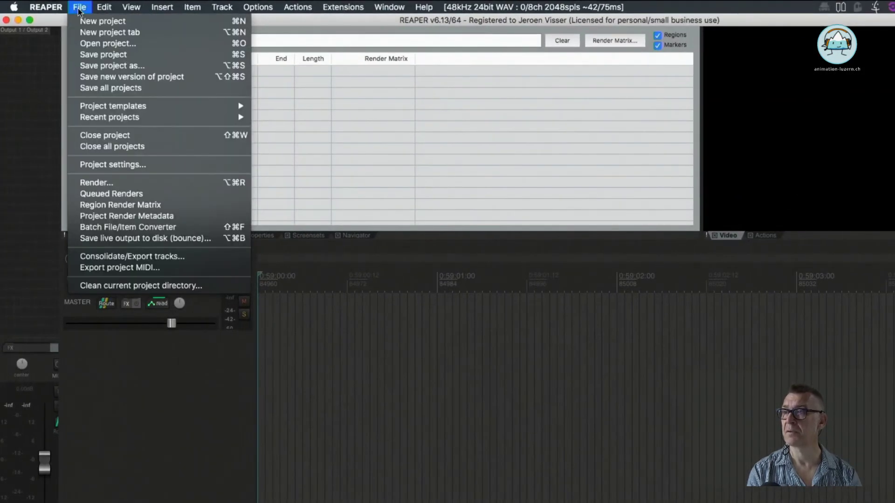
{"action": "mouse_move", "coordinate": [112, 108]}
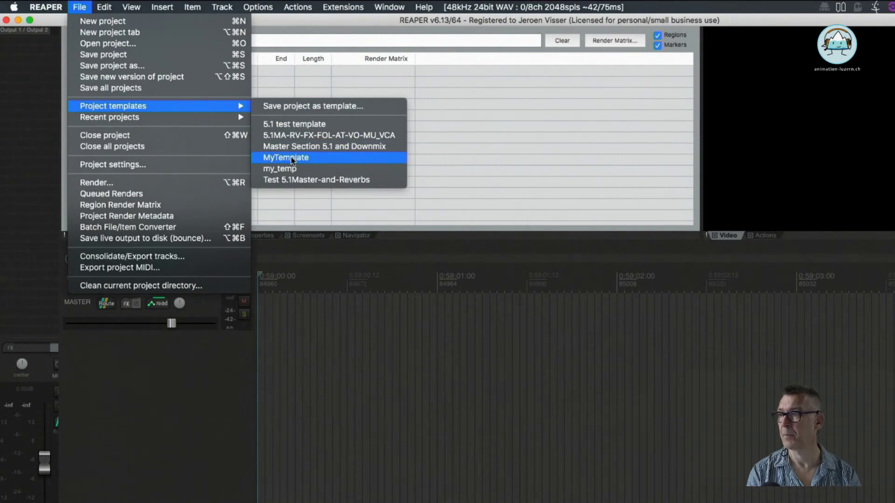
{"action": "left_click", "coordinate": [297, 156]}
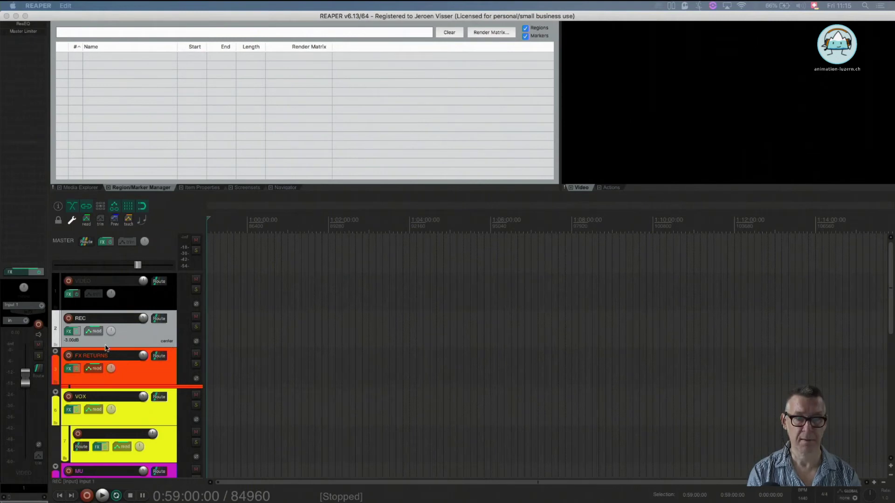
{"action": "key", "text": "super+s"}
{"action": "left_click_drag", "start_coordinate": [4, 13], "coordinate": [397, 49]}
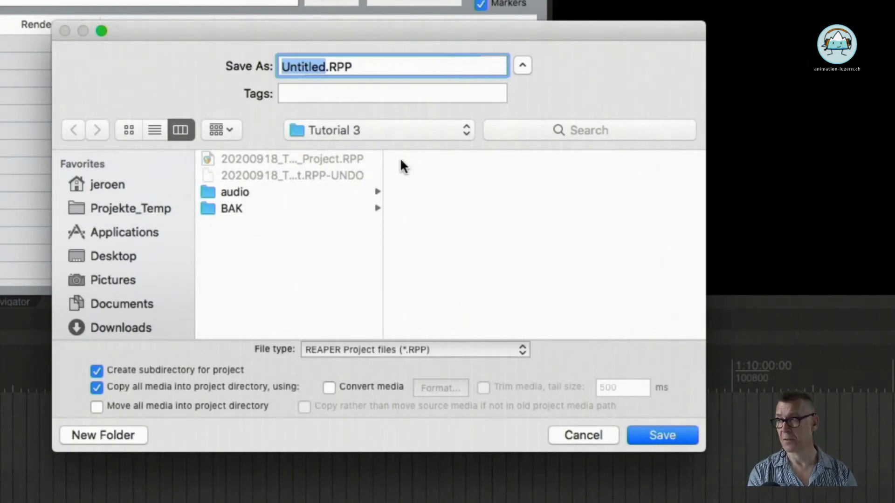
- Create a new folder named Tutorial 3a inside Assets Reaper Learning Tutorials
{"action": "left_click", "coordinate": [465, 131]}
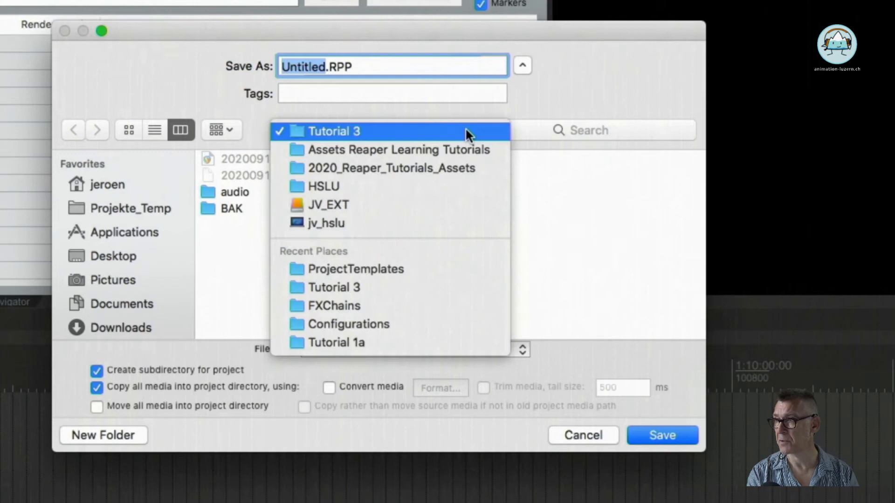
{"action": "left_click", "coordinate": [452, 150]}
{"action": "left_click", "coordinate": [598, 324]}
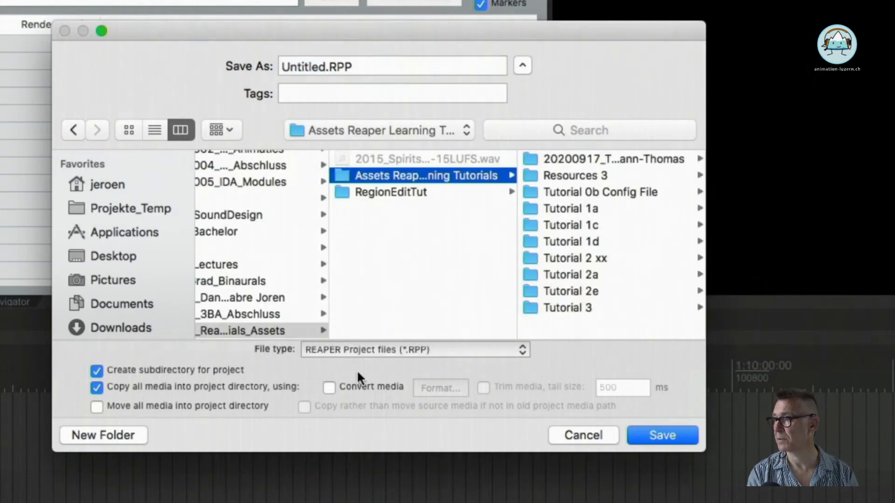
{"action": "left_click", "coordinate": [116, 432]}
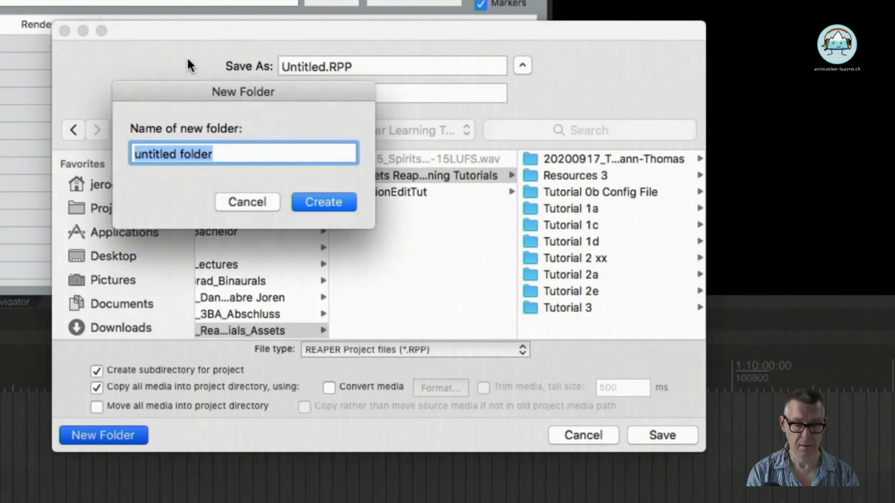
{"action": "type", "text": "T"}
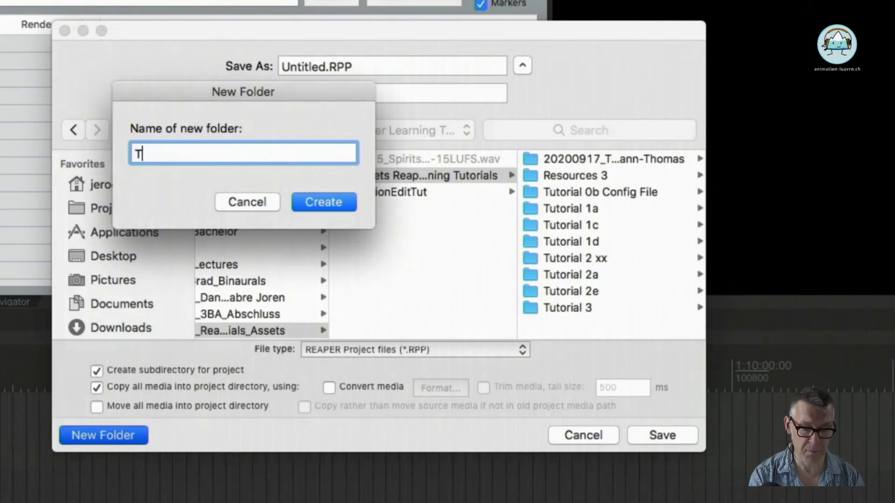
{"action": "type", "text": "utorial"}
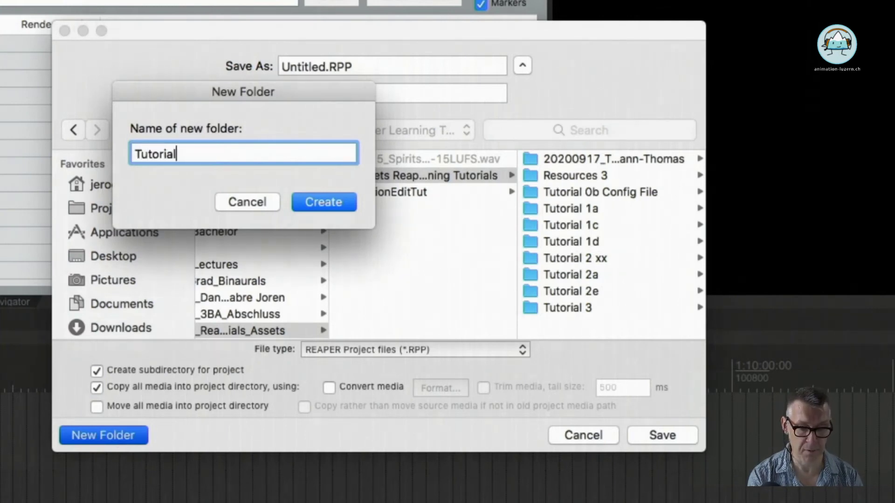
{"action": "type", "text": " 3a"}
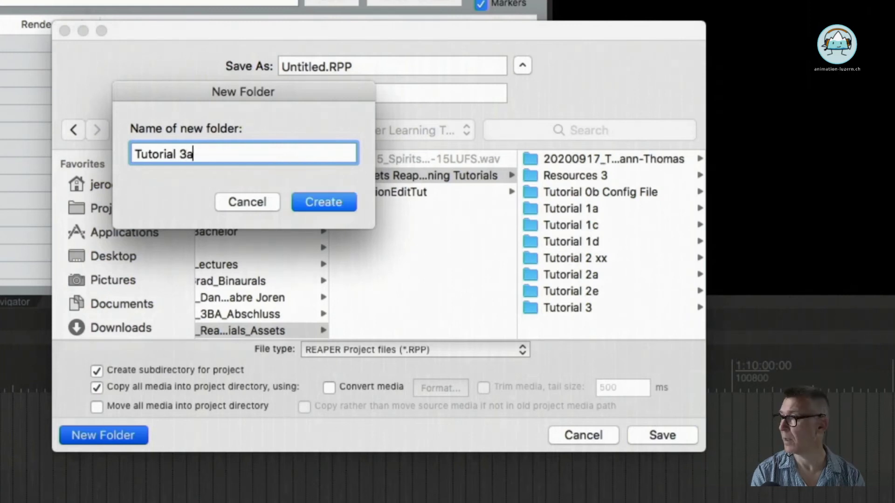
{"action": "key", "text": "Return"}
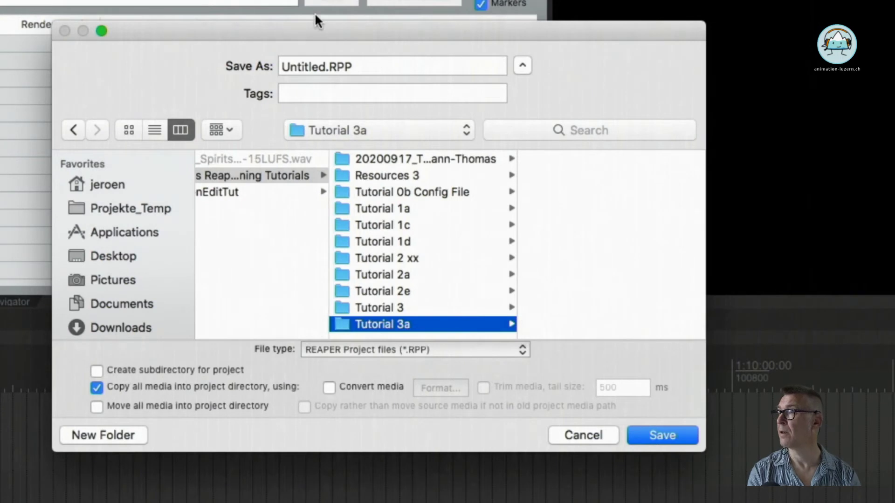
- Save the project as MyProject3 in the Tutorial 3a folder
{"action": "left_click", "coordinate": [321, 67]}
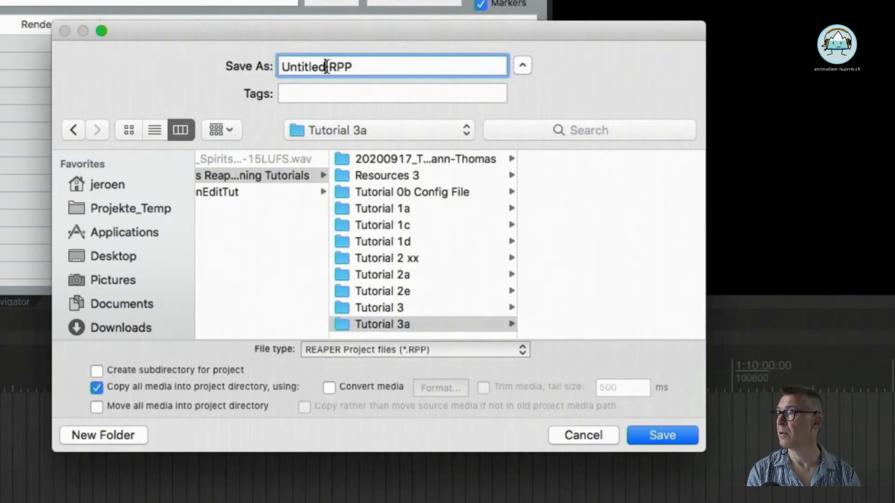
{"action": "left_click_drag", "start_coordinate": [326, 67], "coordinate": [179, 65]}
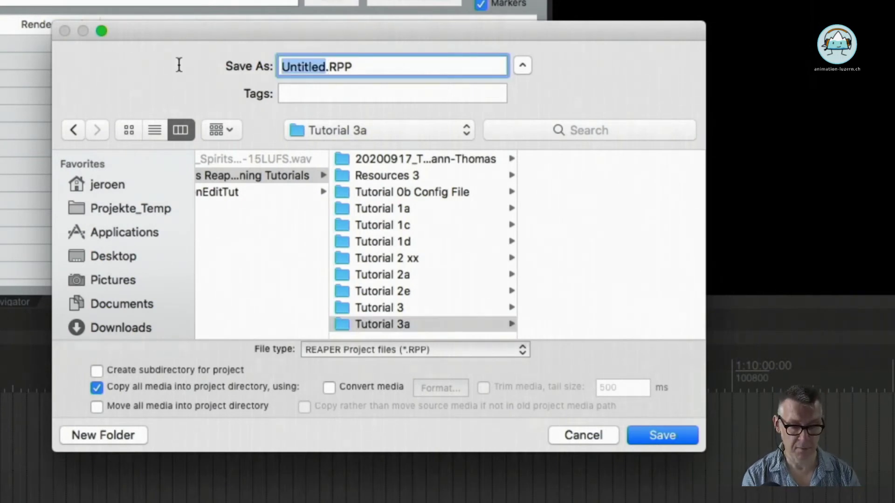
{"action": "type", "text": "MyProje"}
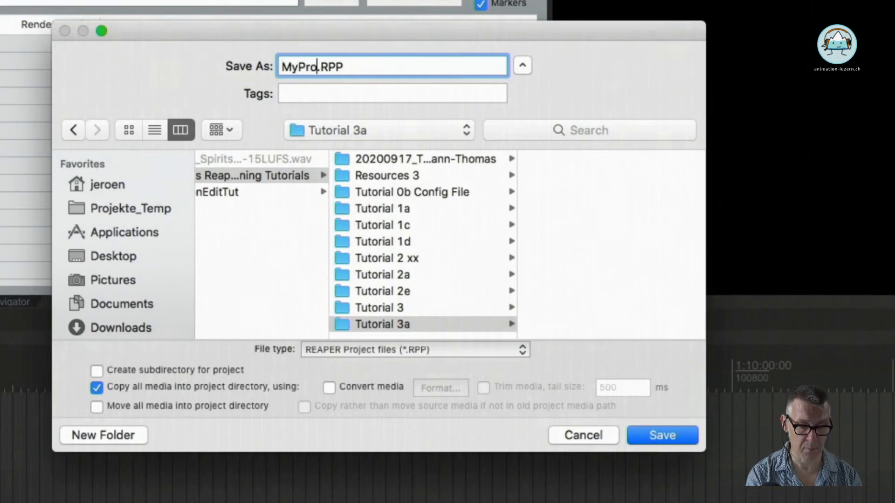
{"action": "type", "text": "ct"}
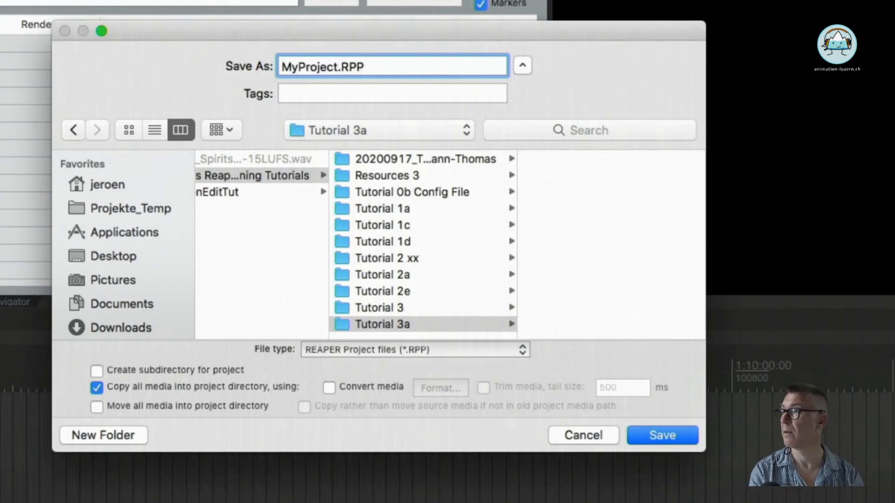
{"action": "type", "text": "3"}
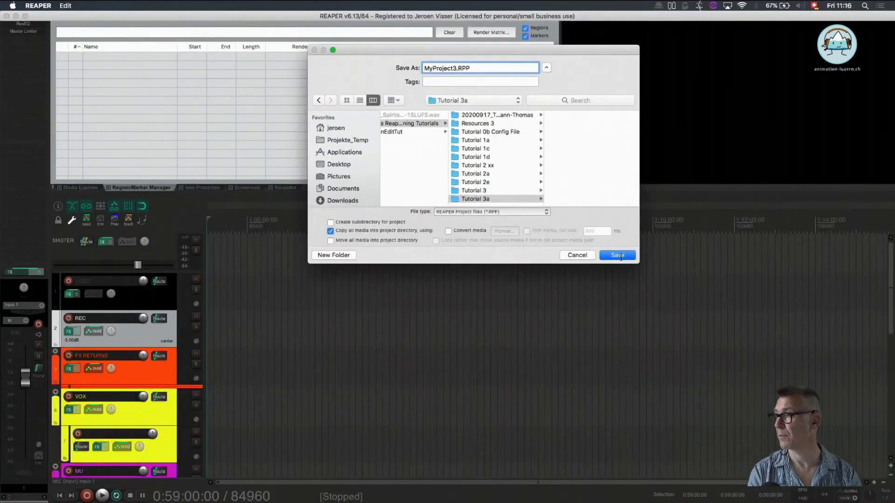
{"action": "left_click", "coordinate": [617, 255]}
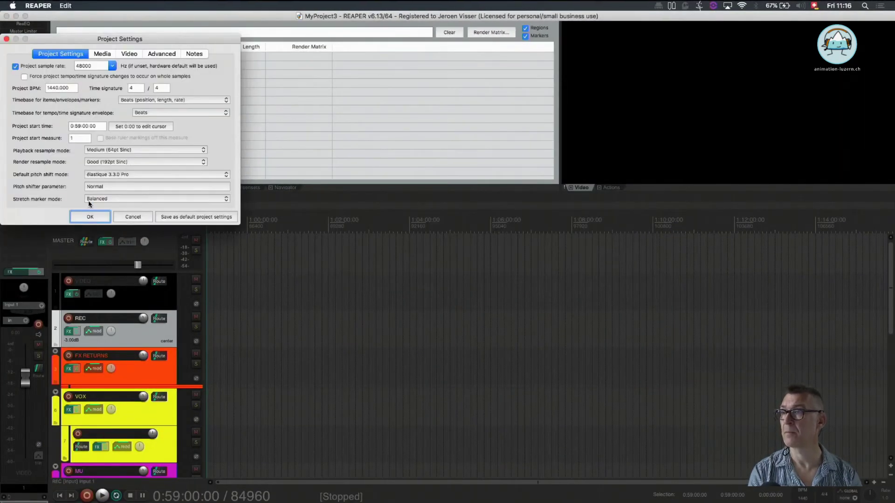
- Accept the Project Settings with OK and drag the REC track's bottom edge to make it taller
{"action": "left_click", "coordinate": [94, 217]}
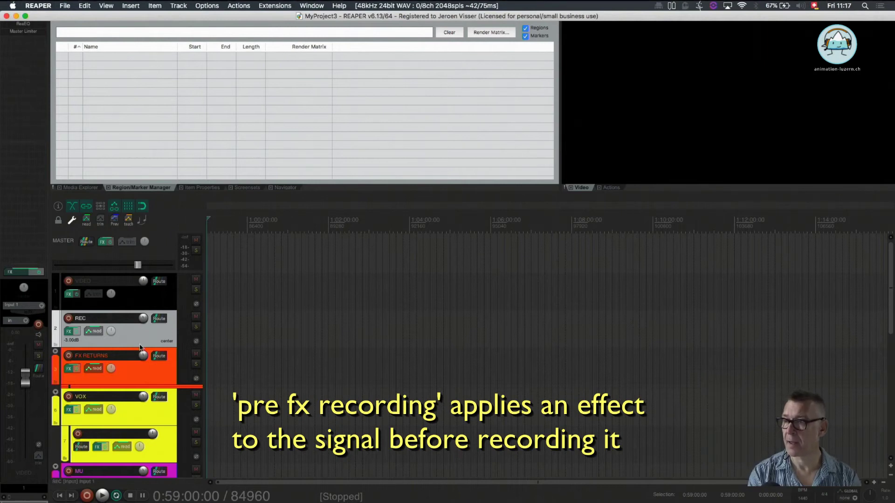
{"action": "left_click_drag", "start_coordinate": [142, 346], "coordinate": [149, 392]}
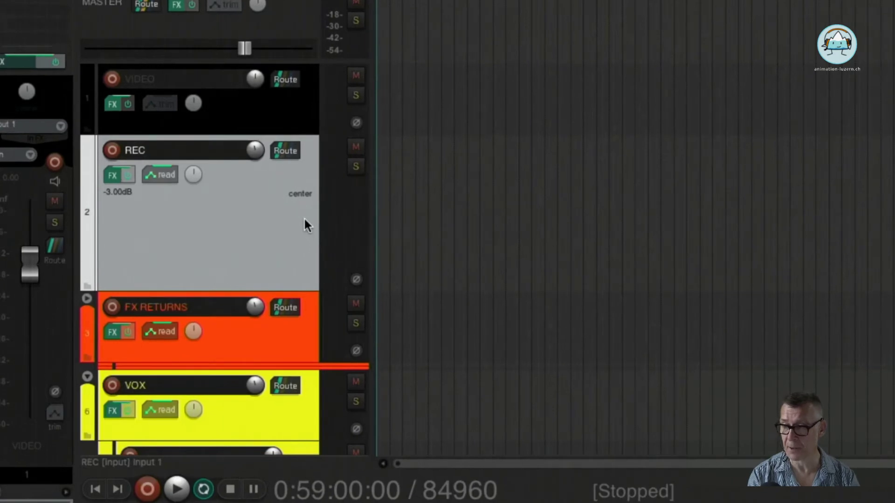
- Move the REC track into the VOX folder and review the full track list down to FOL
{"action": "left_click", "coordinate": [216, 239]}
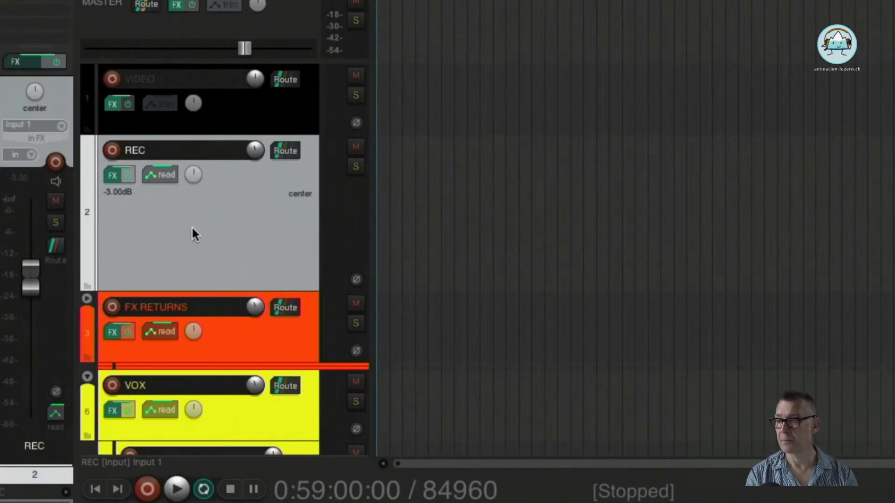
{"action": "scroll", "coordinate": [241, 219], "scroll_direction": "down", "scroll_amount": 3}
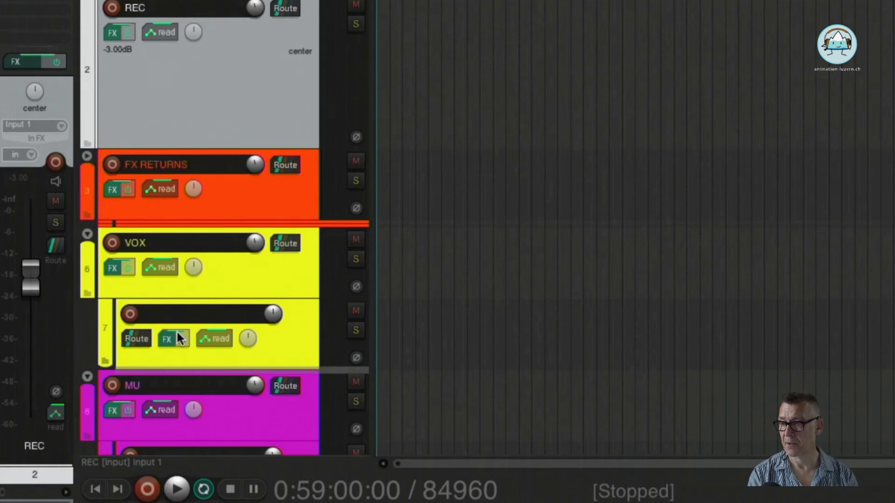
{"action": "left_click_drag", "start_coordinate": [178, 338], "coordinate": [164, 306]}
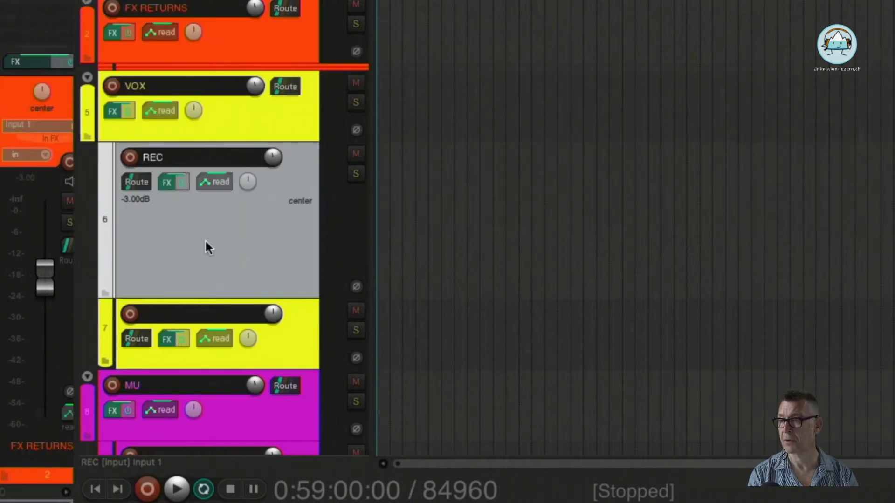
{"action": "scroll", "coordinate": [233, 218], "scroll_direction": "down", "scroll_amount": 3}
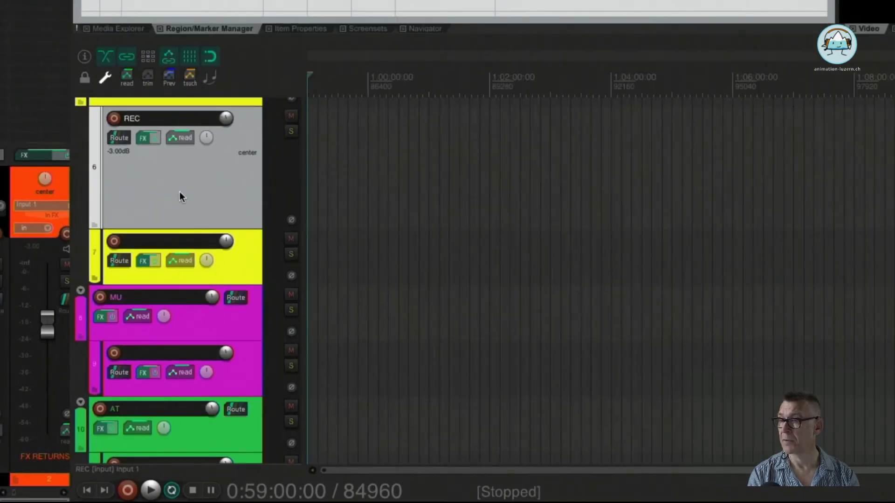
{"action": "scroll", "coordinate": [231, 179], "scroll_direction": "down", "scroll_amount": 6}
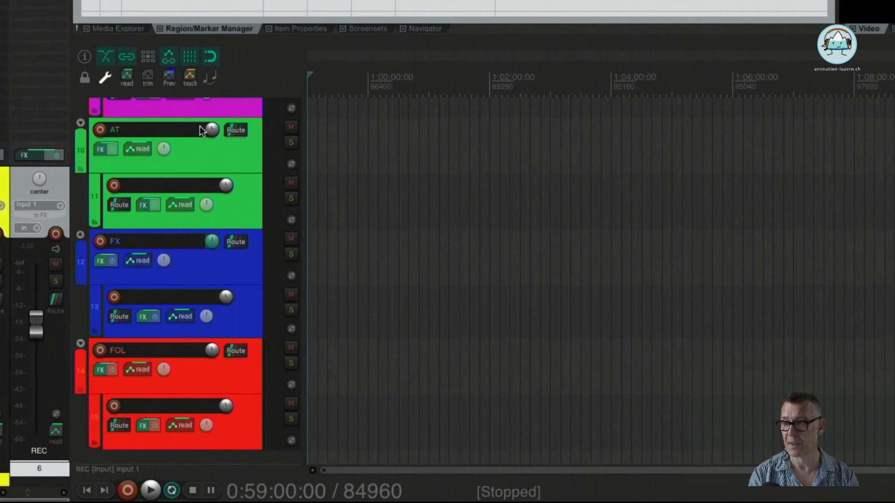
{"action": "scroll", "coordinate": [199, 126], "scroll_direction": "up", "scroll_amount": 2}
{"action": "scroll", "coordinate": [200, 130], "scroll_direction": "up", "scroll_amount": 2}
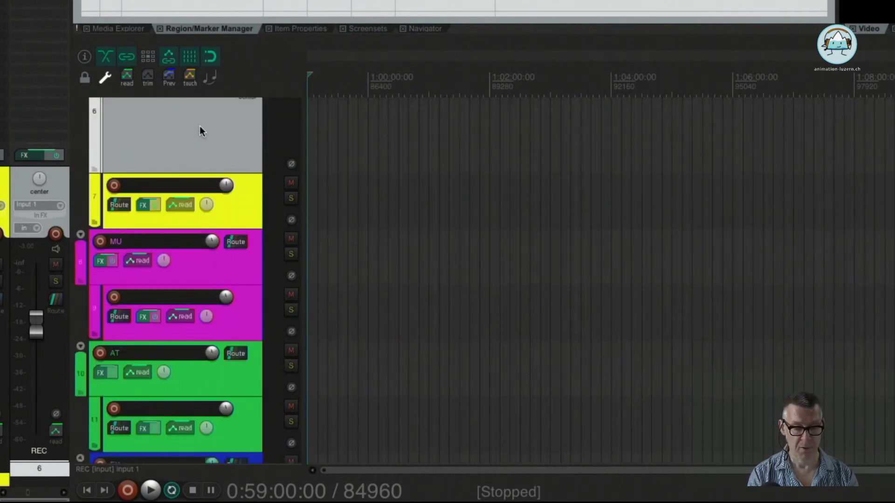
{"action": "scroll", "coordinate": [200, 126], "scroll_direction": "down", "scroll_amount": 5}
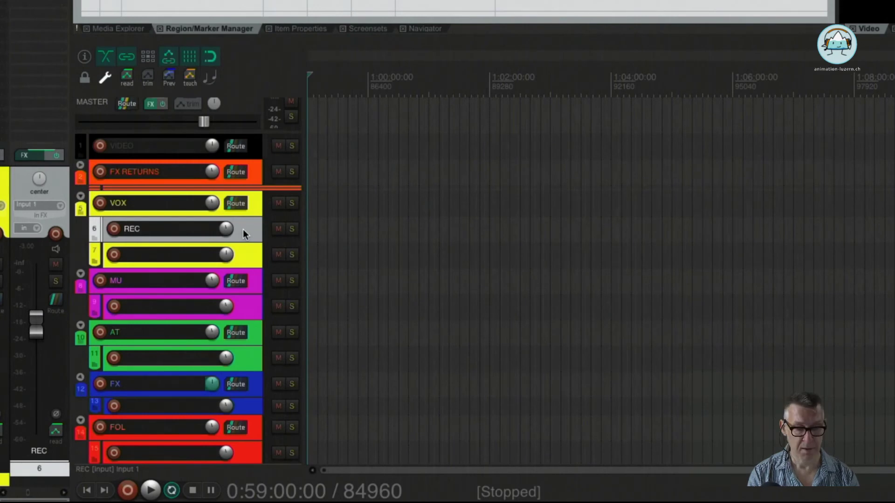
- Put a REC copy into the FOL folder and move the other REC back under VOX
{"action": "left_click_drag", "start_coordinate": [242, 229], "coordinate": [219, 441]}
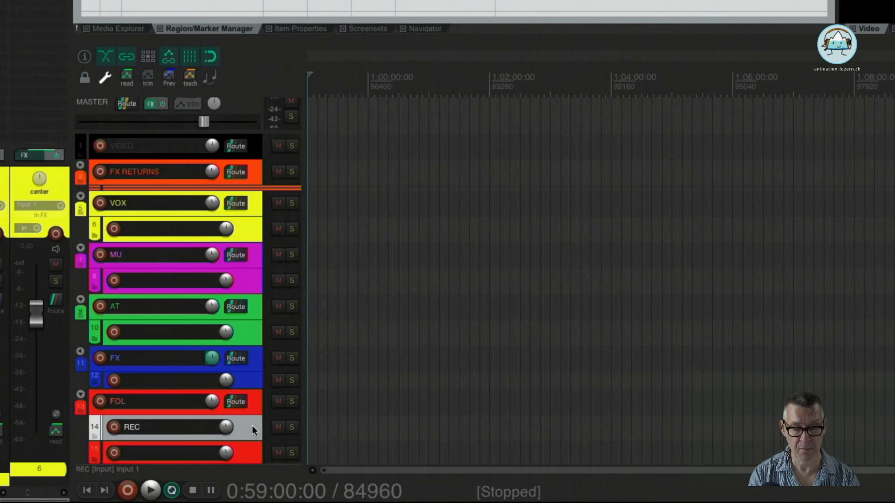
{"action": "key", "text": "ctrl+shift+d"}
{"action": "left_click_drag", "start_coordinate": [253, 431], "coordinate": [255, 210]}
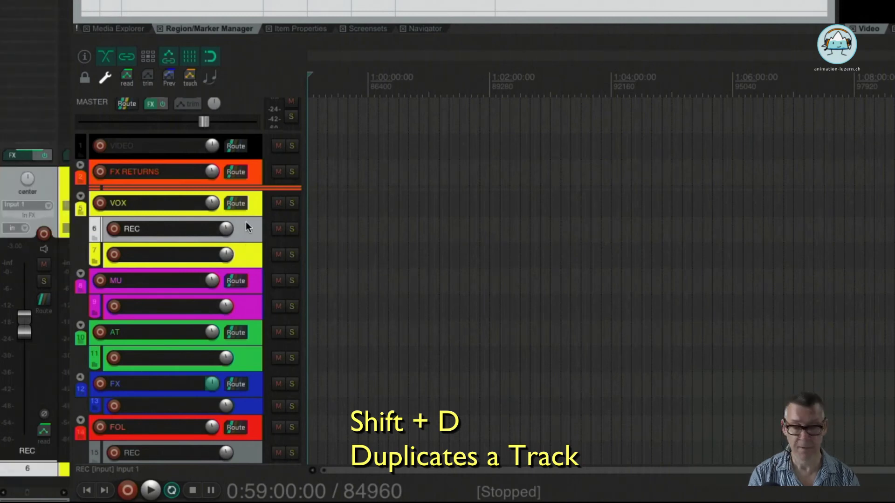
- Delete the surplus REC duplicates and enlarge the remaining REC track under VOX
{"action": "key", "text": "shift+d"}
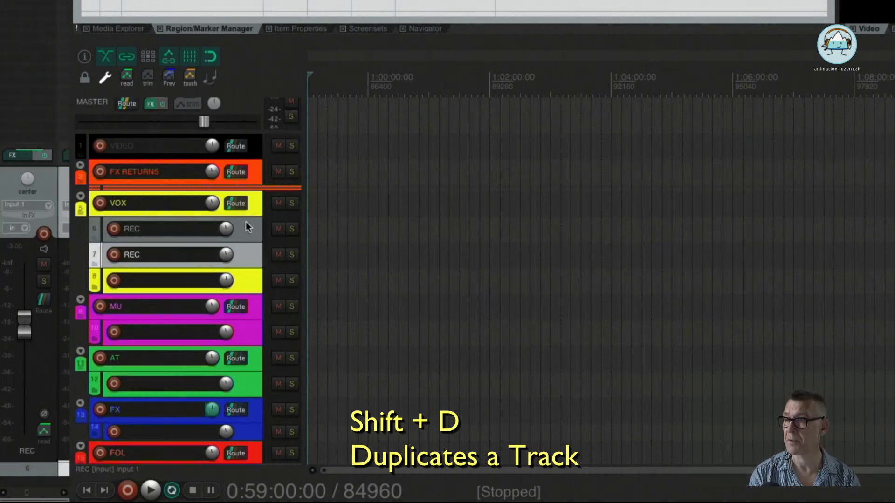
{"action": "key", "text": "shift+d"}
{"action": "key", "text": "shift+d"}
{"action": "key", "text": "shift+d"}
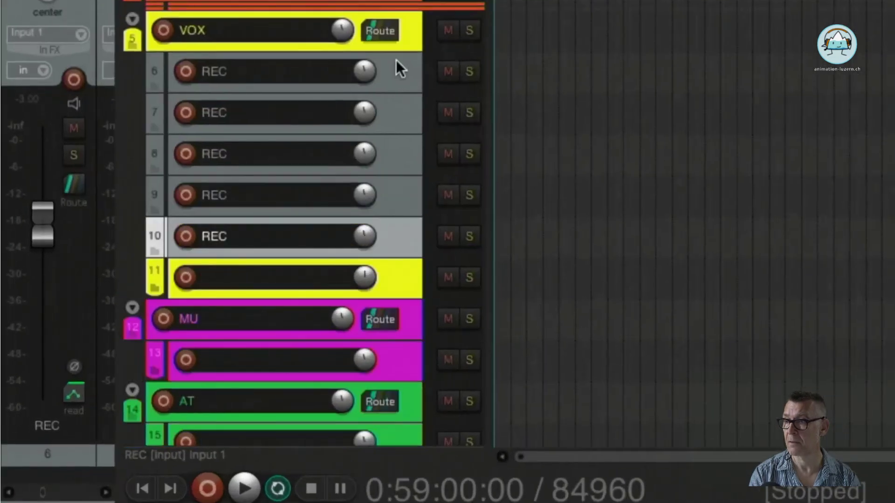
{"action": "left_click", "coordinate": [403, 117], "text": "shift"}
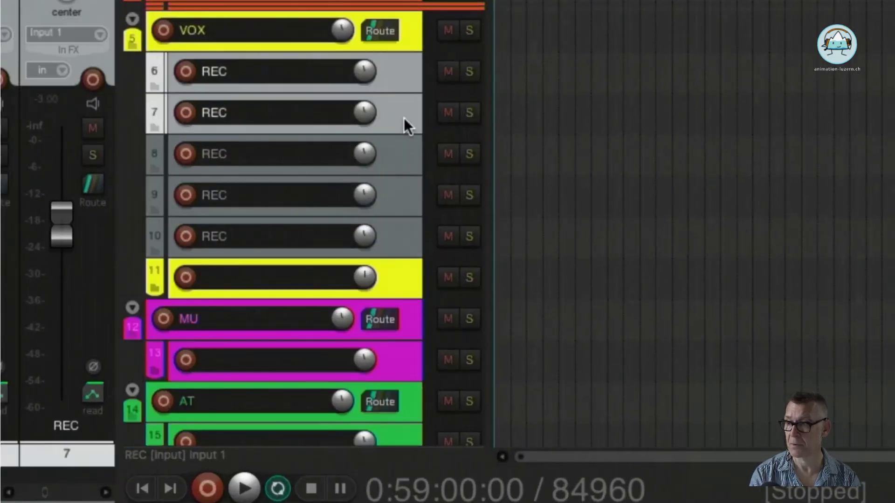
{"action": "left_click", "coordinate": [391, 192], "text": "shift"}
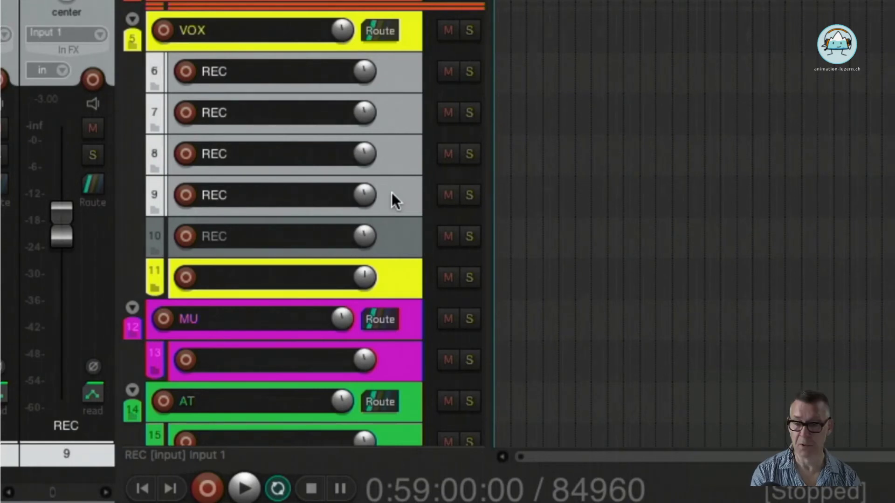
{"action": "key", "text": "Delete"}
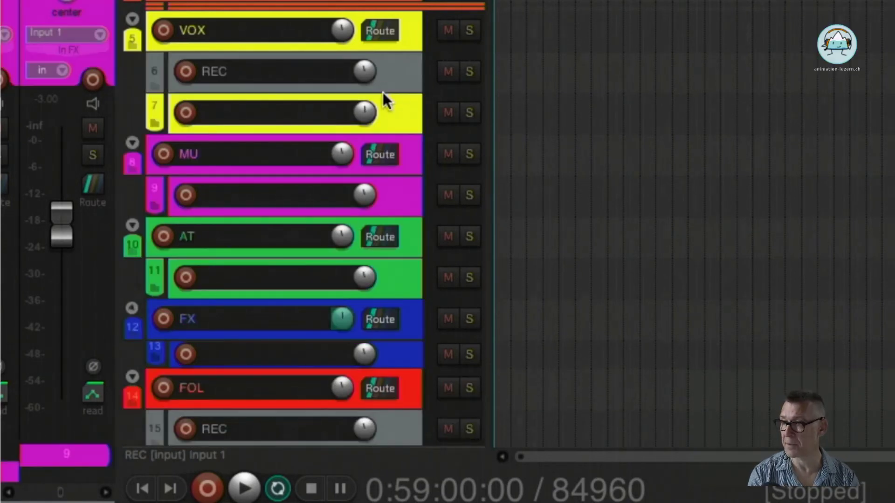
{"action": "left_click_drag", "start_coordinate": [383, 92], "coordinate": [382, 184]}
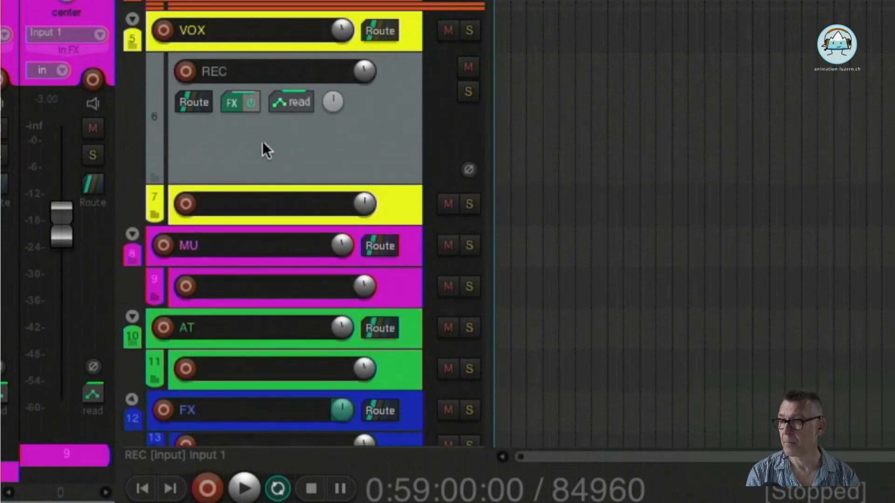
- Select track 6 REC and record-arm it with Input 1 as its input
{"action": "left_click", "coordinate": [248, 142]}
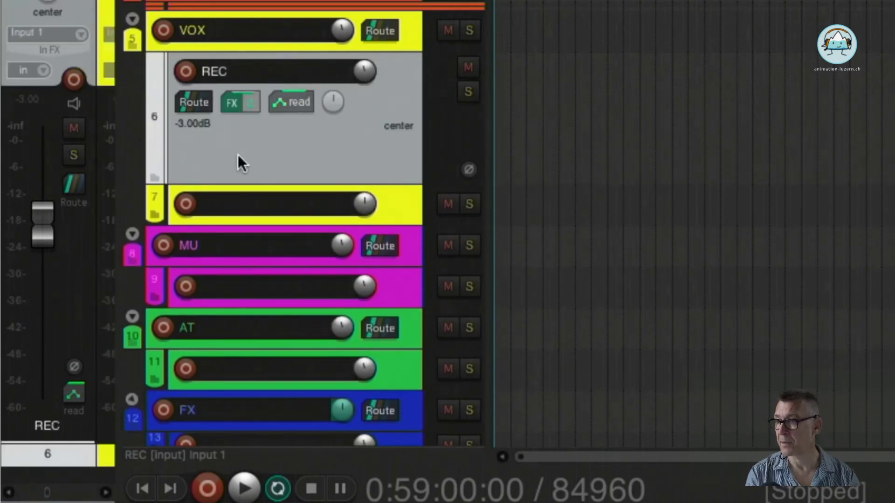
{"action": "left_click", "coordinate": [184, 76]}
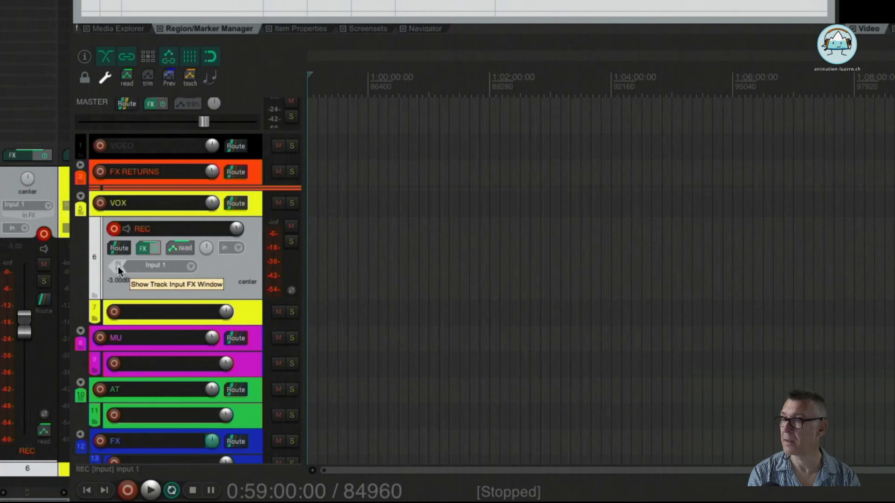
- In the REC track's input FX browser, filter by 'limi' and select JS: Master Limiter
{"action": "left_click", "coordinate": [119, 268]}
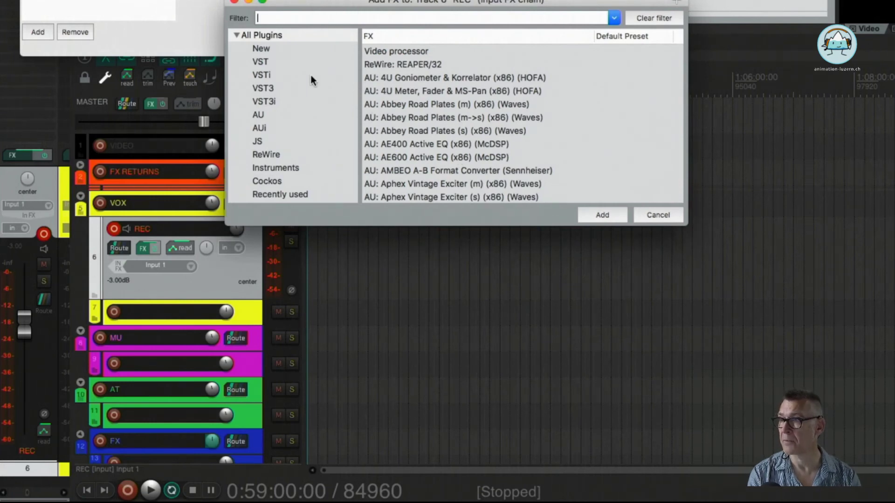
{"action": "scroll", "coordinate": [334, 58], "scroll_direction": "down", "scroll_amount": 3}
{"action": "scroll", "coordinate": [335, 58], "scroll_direction": "up", "scroll_amount": 1}
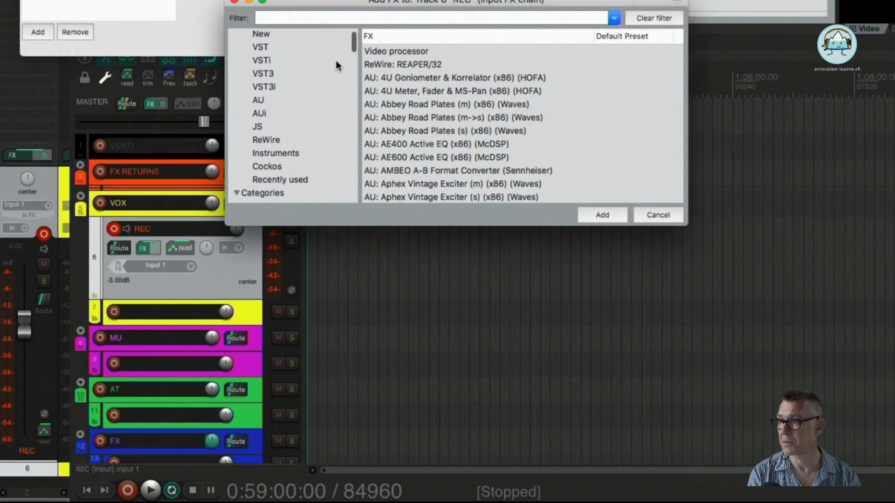
{"action": "left_click", "coordinate": [263, 166]}
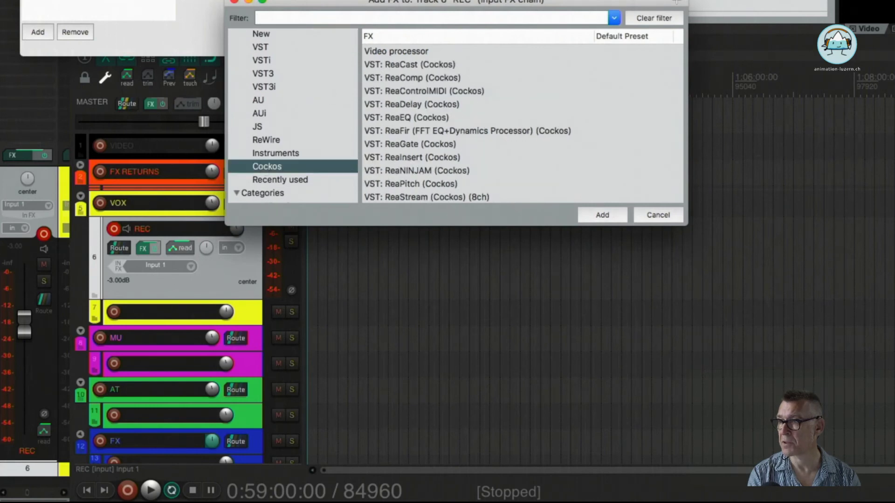
{"action": "scroll", "coordinate": [402, 157], "scroll_direction": "down", "scroll_amount": 5}
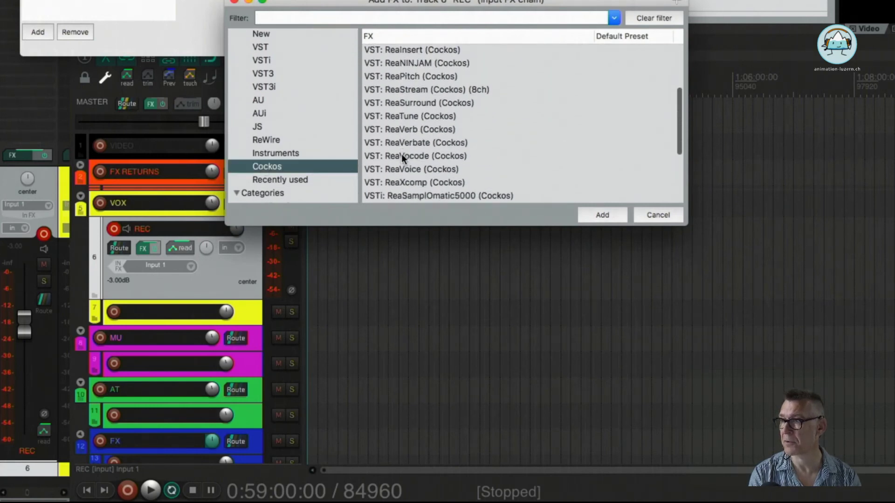
{"action": "scroll", "coordinate": [401, 154], "scroll_direction": "down", "scroll_amount": 4}
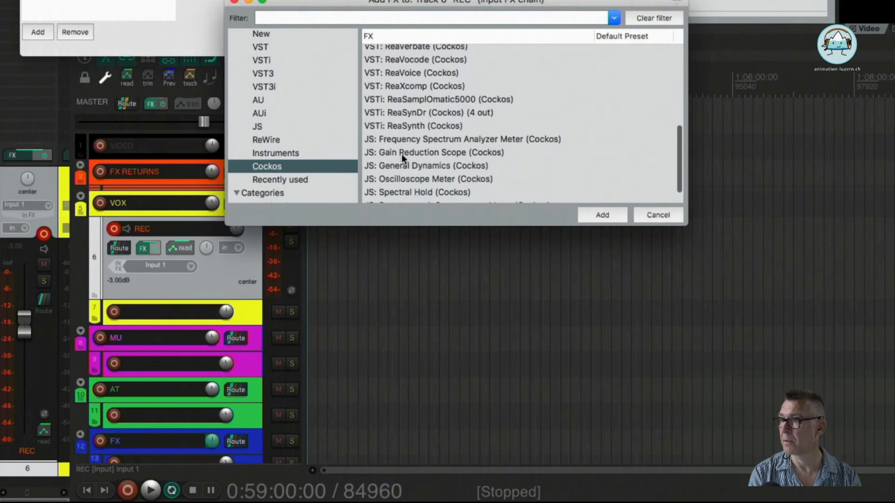
{"action": "scroll", "coordinate": [401, 154], "scroll_direction": "up", "scroll_amount": 10}
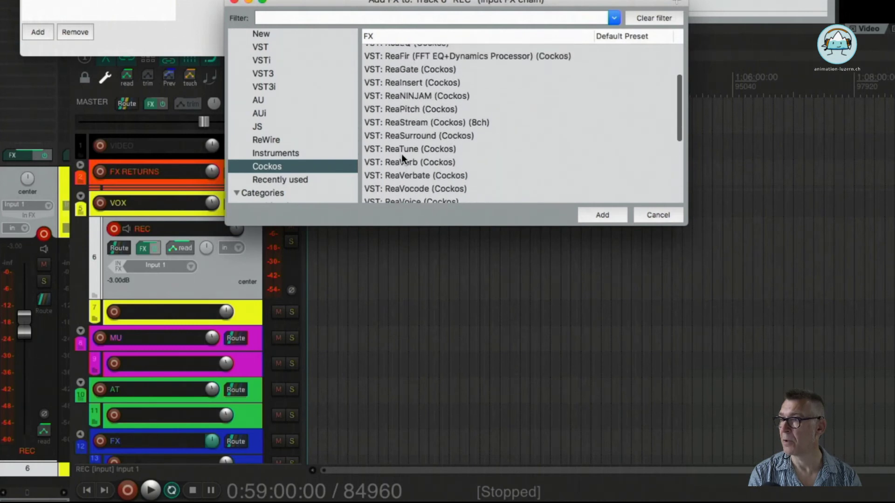
{"action": "scroll", "coordinate": [401, 154], "scroll_direction": "down", "scroll_amount": 3}
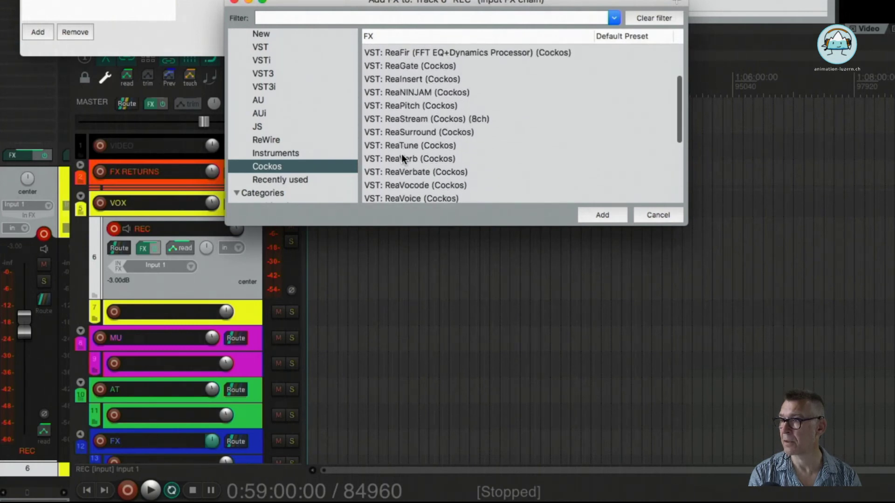
{"action": "left_click", "coordinate": [264, 127]}
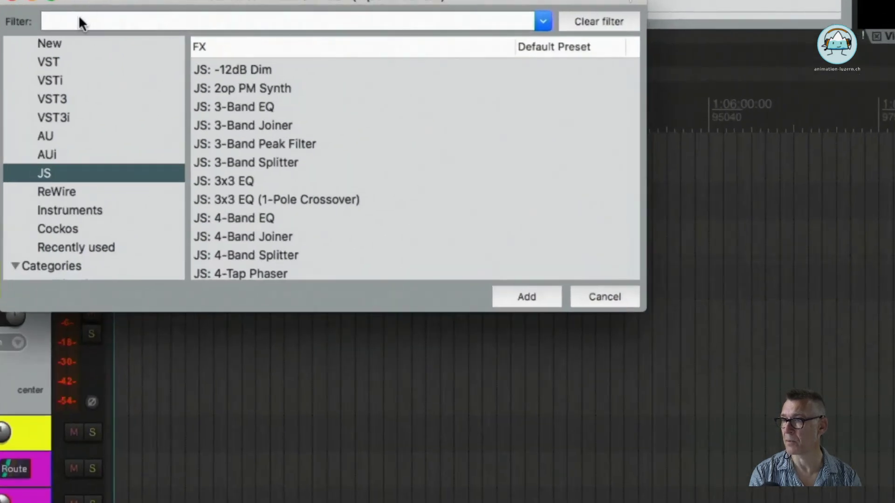
{"action": "left_click", "coordinate": [282, 13]}
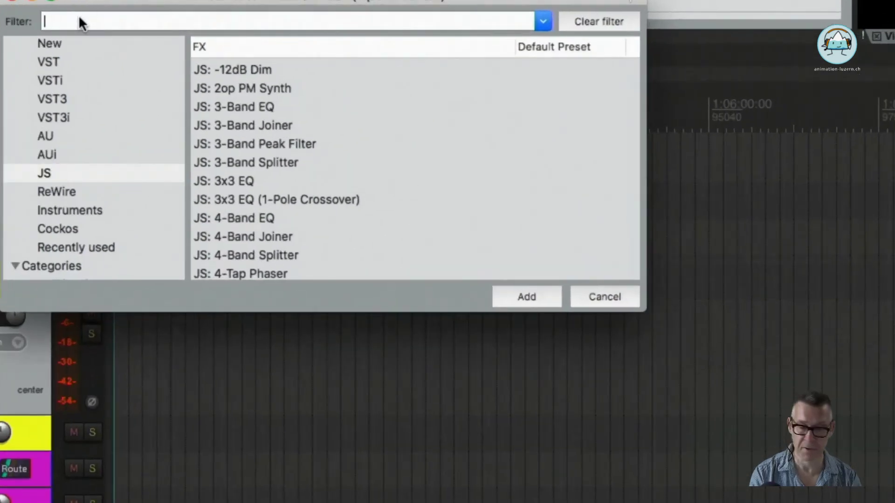
{"action": "type", "text": "limi"}
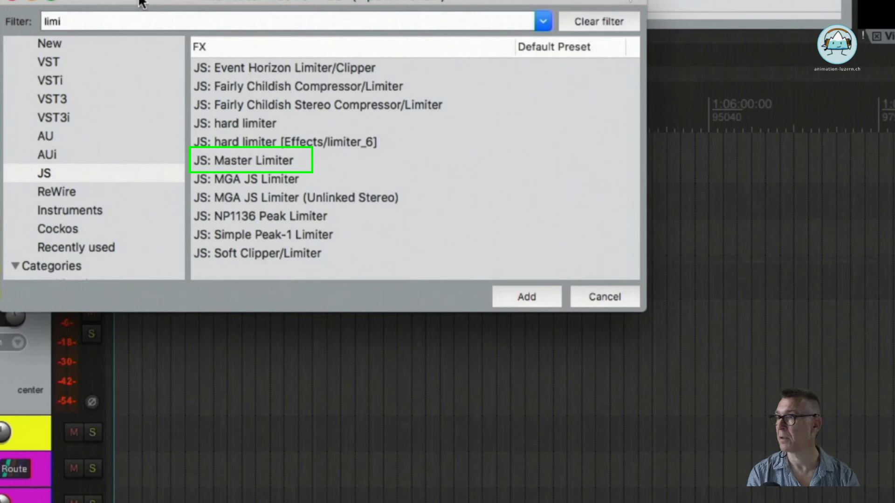
{"action": "left_click", "coordinate": [229, 160]}
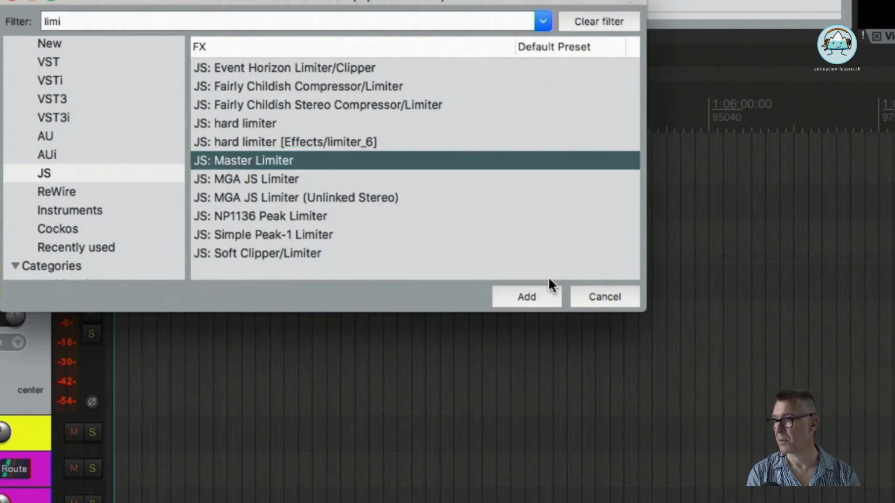
- Add the Master Limiter to the REC input chain and set its Threshold to -1 dB
{"action": "left_click", "coordinate": [524, 294]}
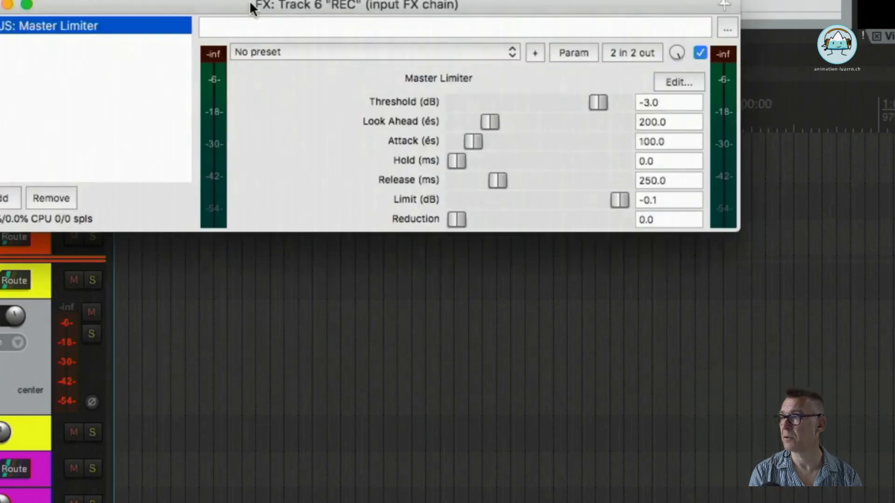
{"action": "left_click_drag", "start_coordinate": [250, 2], "coordinate": [357, 98]}
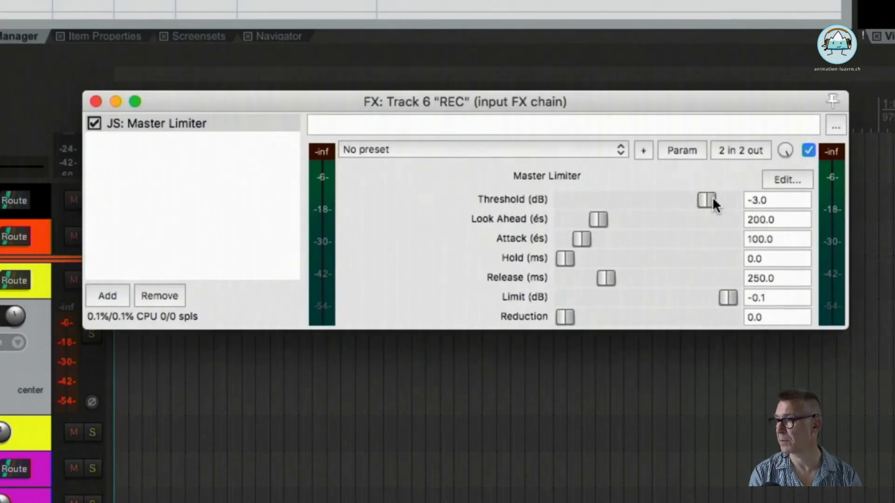
{"action": "left_click_drag", "start_coordinate": [712, 198], "coordinate": [729, 199]}
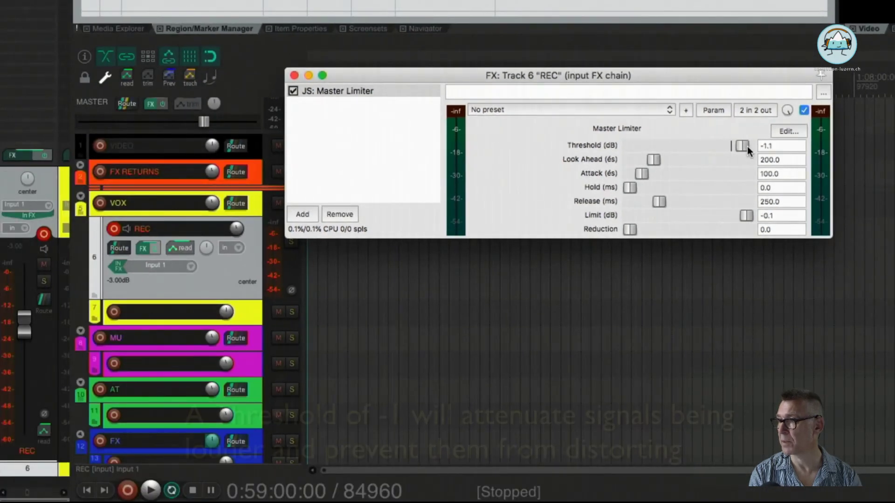
{"action": "left_click", "coordinate": [782, 146]}
{"action": "key", "text": "BackSpace"}
{"action": "key", "text": "BackSpace"}
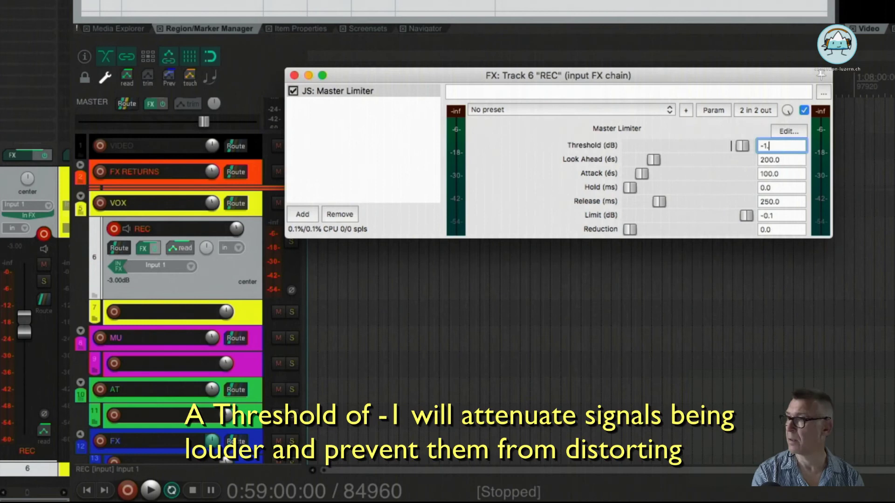
- Set the limiter's Limit to -1 dB and close the input FX chain window
{"action": "left_click", "coordinate": [785, 217]}
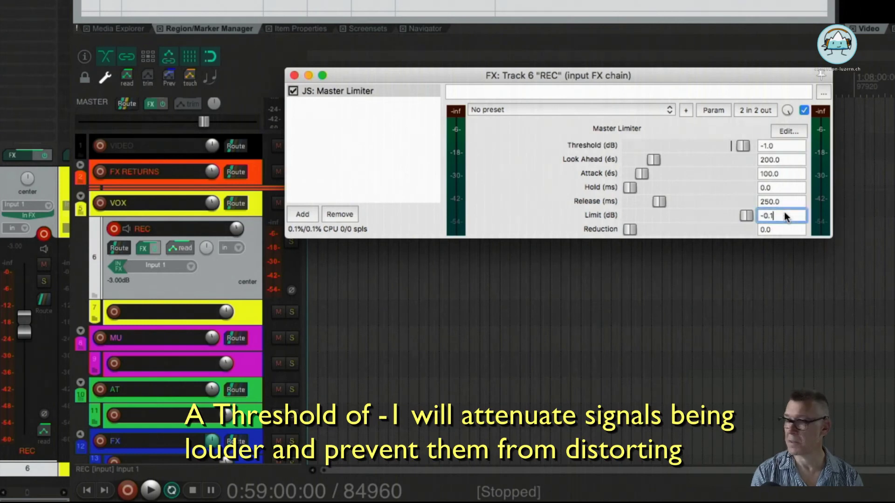
{"action": "key", "text": "BackSpace"}
{"action": "key", "text": "BackSpace"}
{"action": "type", "text": "1"}
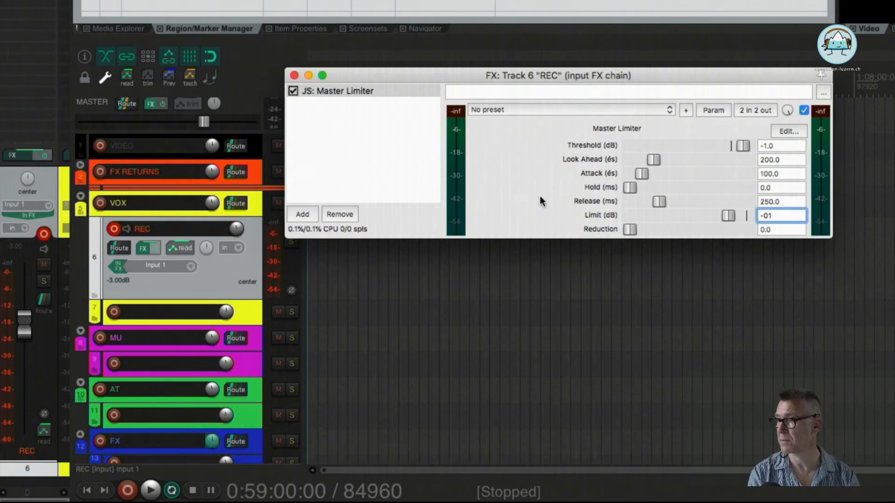
{"action": "left_click", "coordinate": [294, 76]}
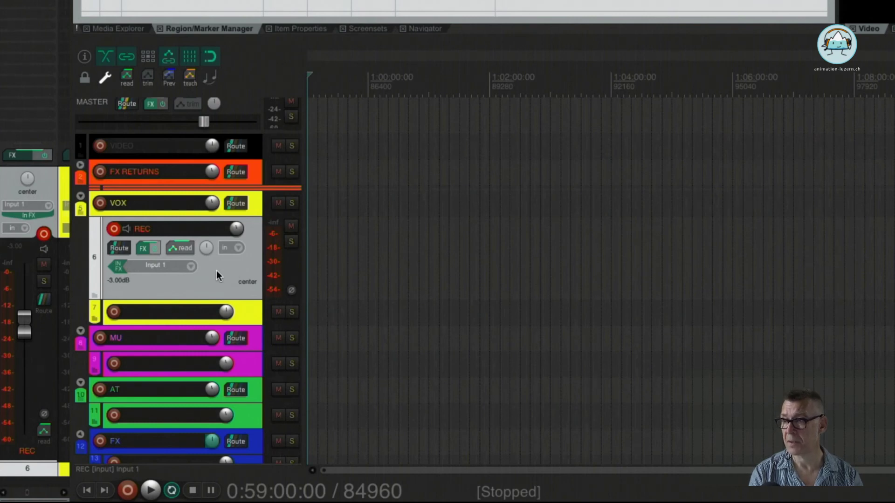
{"action": "right_click", "coordinate": [217, 270]}
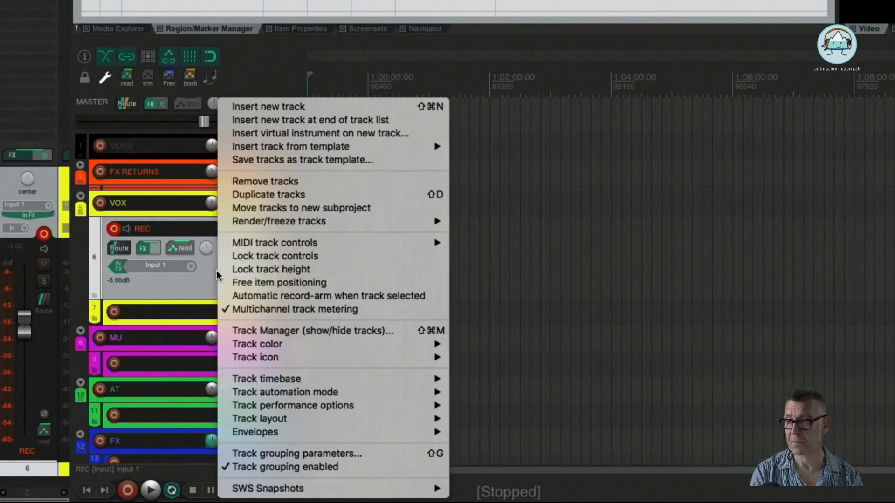
{"action": "left_click", "coordinate": [173, 279]}
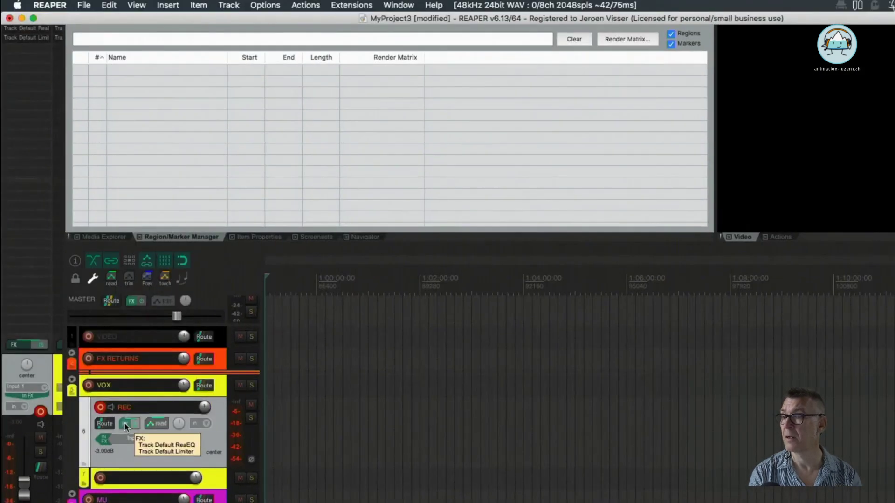
{"action": "left_click", "coordinate": [142, 248]}
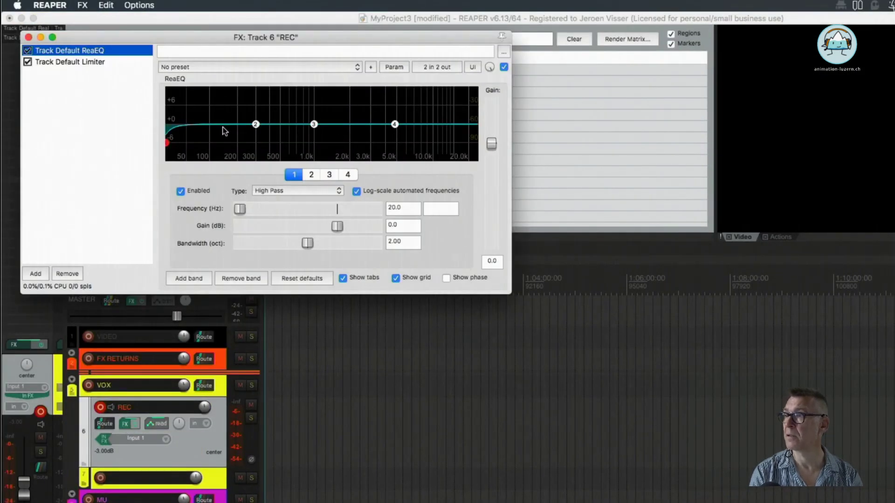
{"action": "left_click", "coordinate": [52, 62]}
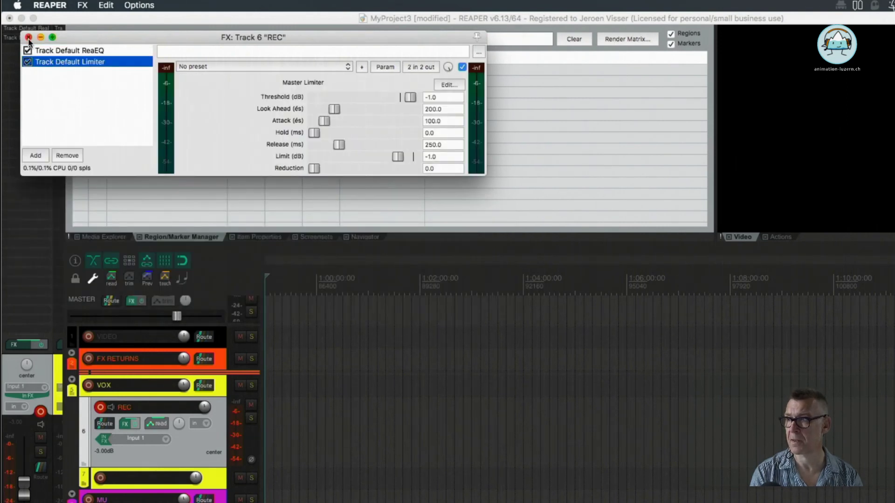
{"action": "left_click", "coordinate": [28, 38]}
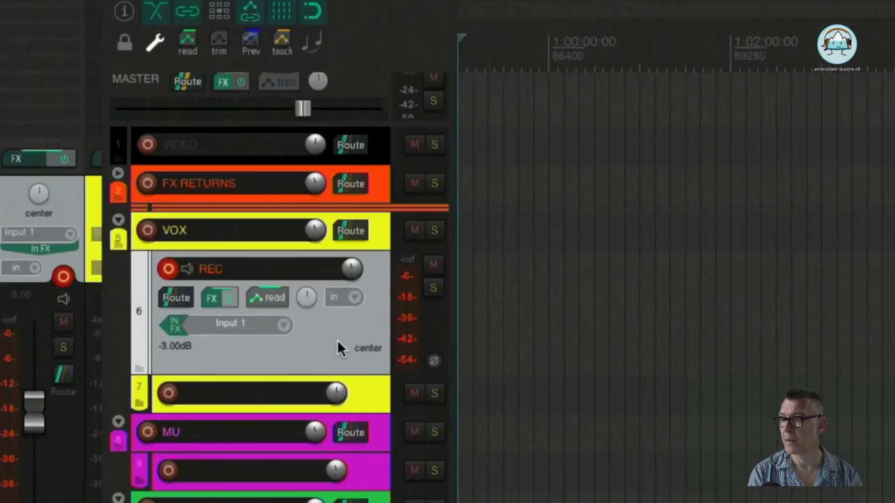
- Save the REC track from its context menu as the track template RECORDING.RTrackTemplate
{"action": "right_click", "coordinate": [231, 277]}
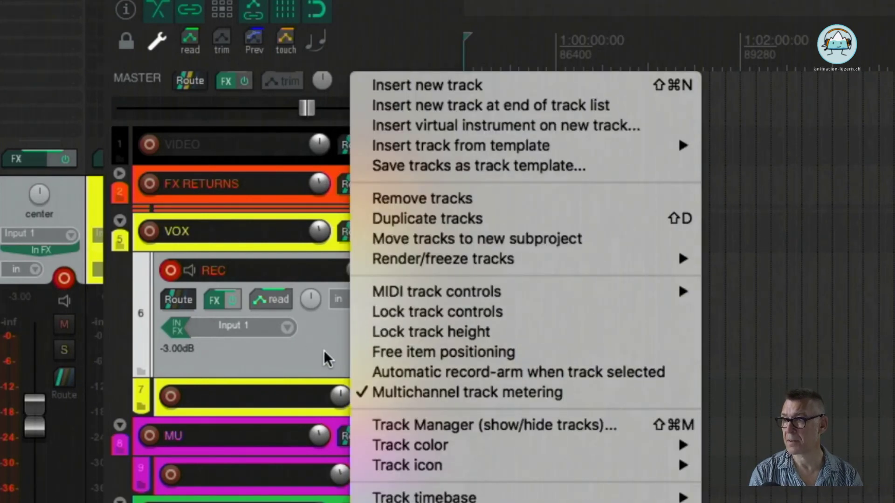
{"action": "left_click", "coordinate": [530, 159]}
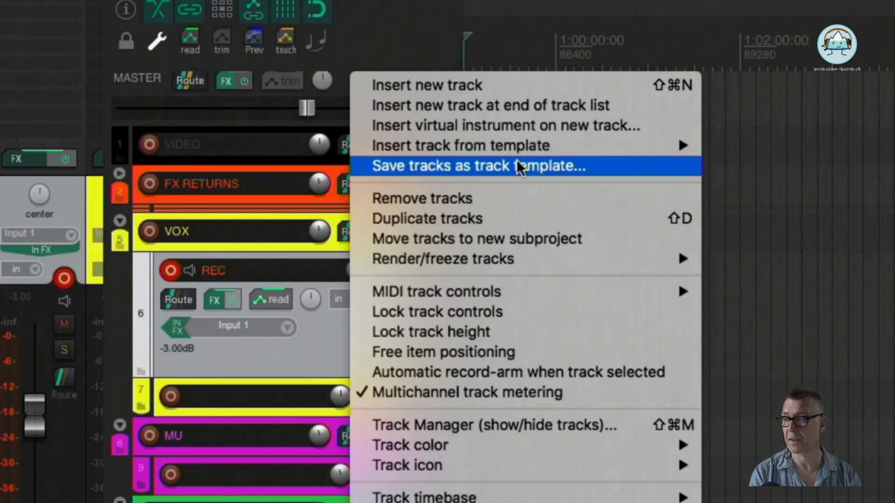
{"action": "left_click", "coordinate": [516, 161]}
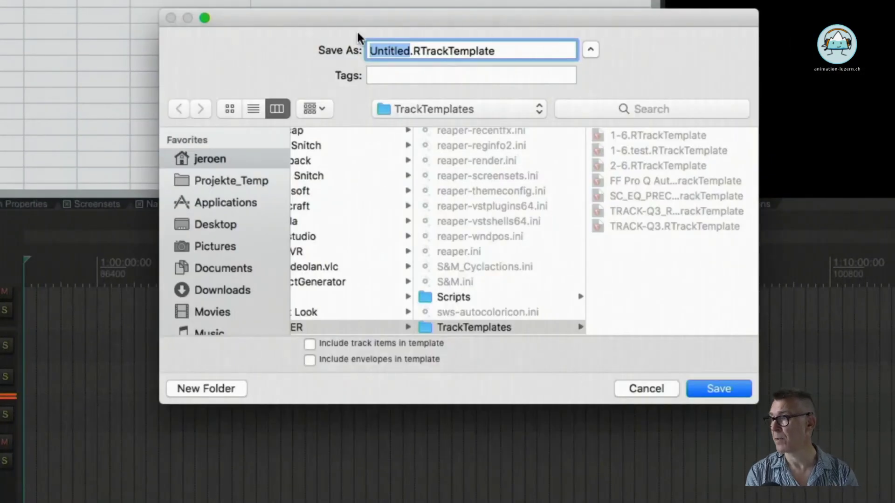
{"action": "type", "text": "RECORDING"}
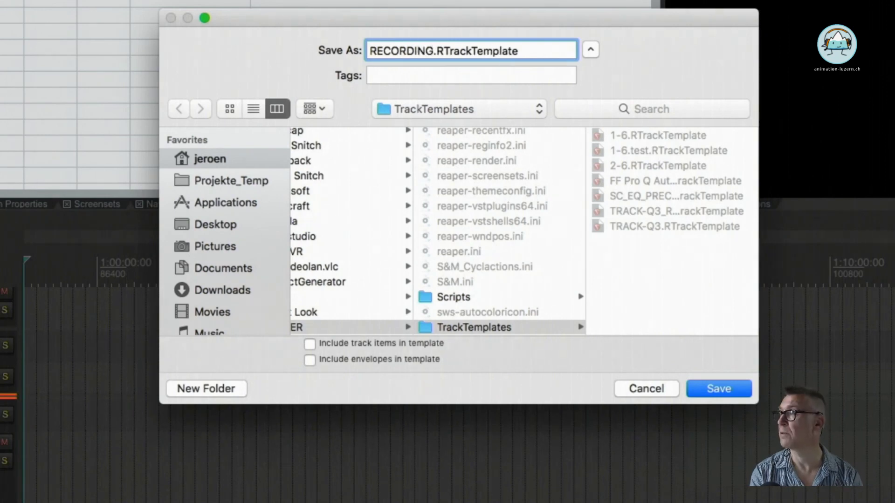
{"action": "key", "text": "Return"}
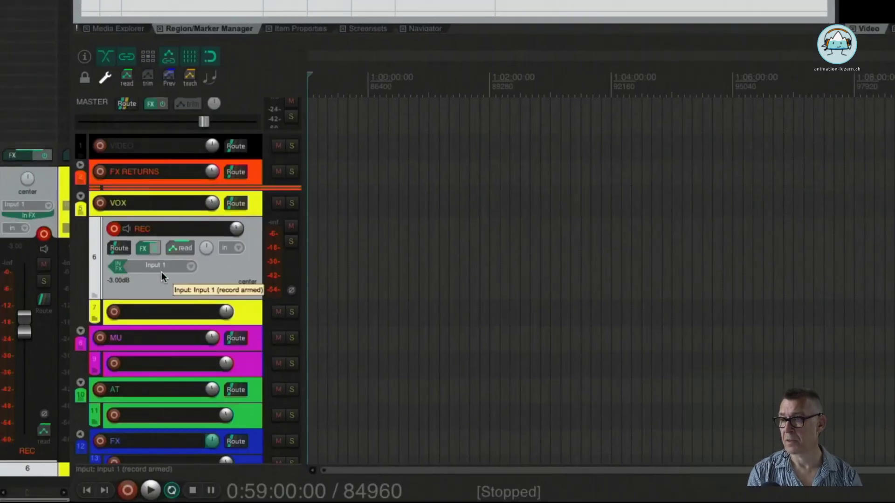
- Delete the old REC track (track 15) under the FOL folder, confirming the removal
{"action": "scroll", "coordinate": [162, 272], "scroll_direction": "down", "scroll_amount": 5}
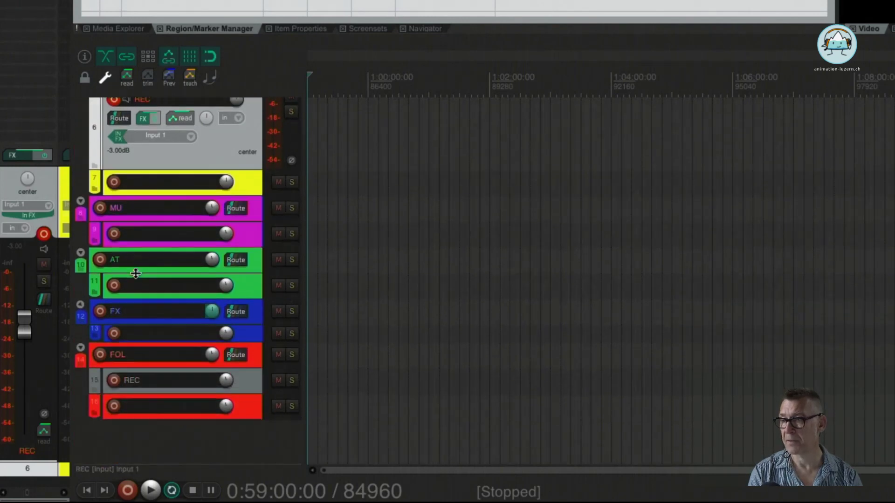
{"action": "left_click", "coordinate": [249, 380]}
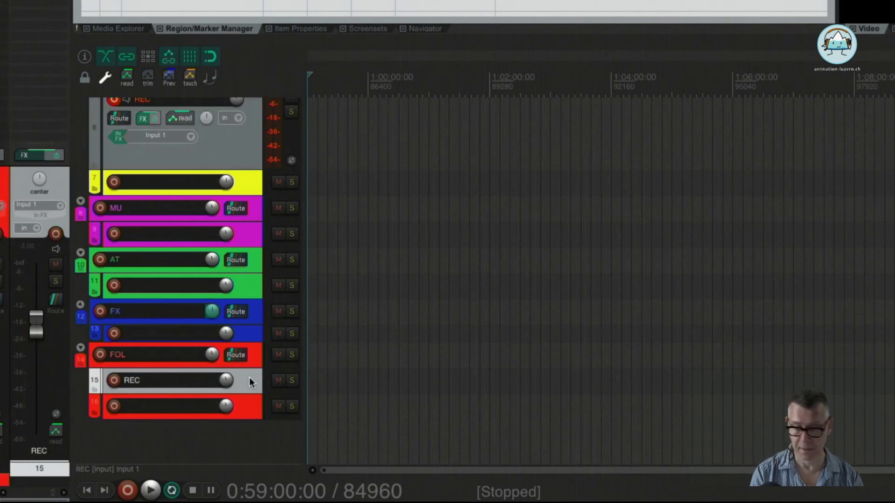
{"action": "key", "text": "Delete"}
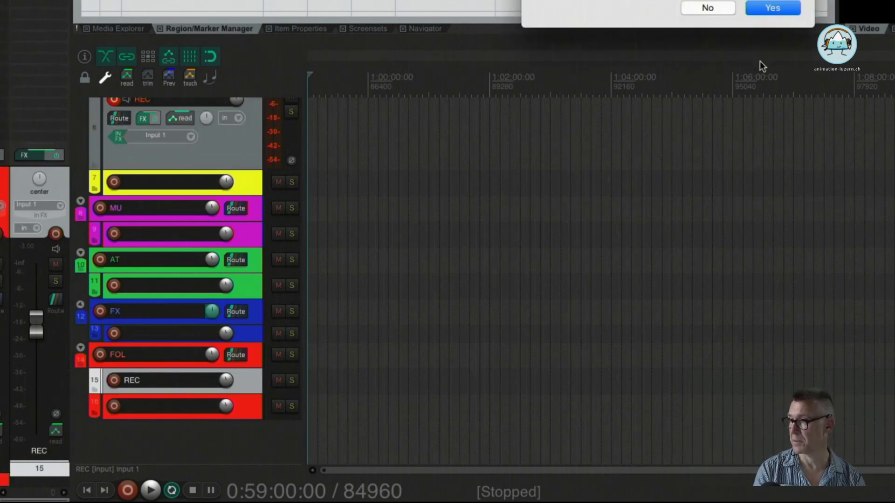
{"action": "left_click", "coordinate": [772, 8]}
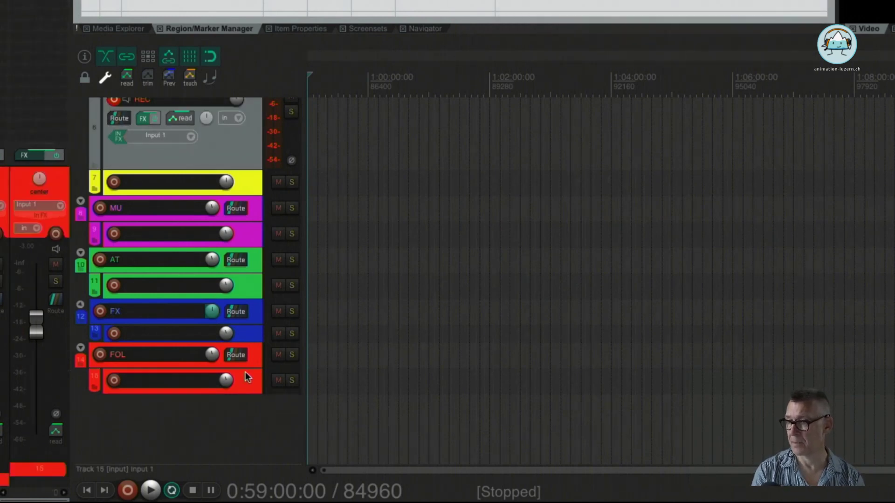
- Select the FOL folder and bring up its Insert track from template list showing RECORDING
{"action": "left_click", "coordinate": [256, 356]}
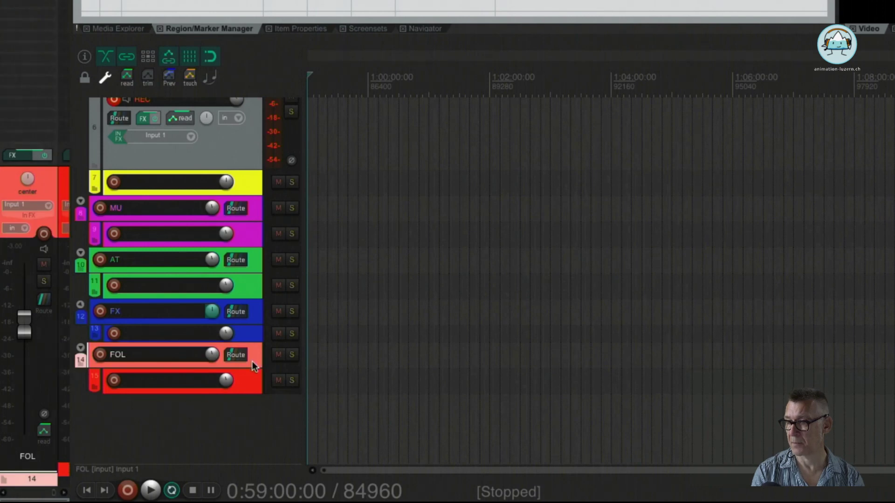
{"action": "right_click", "coordinate": [252, 362]}
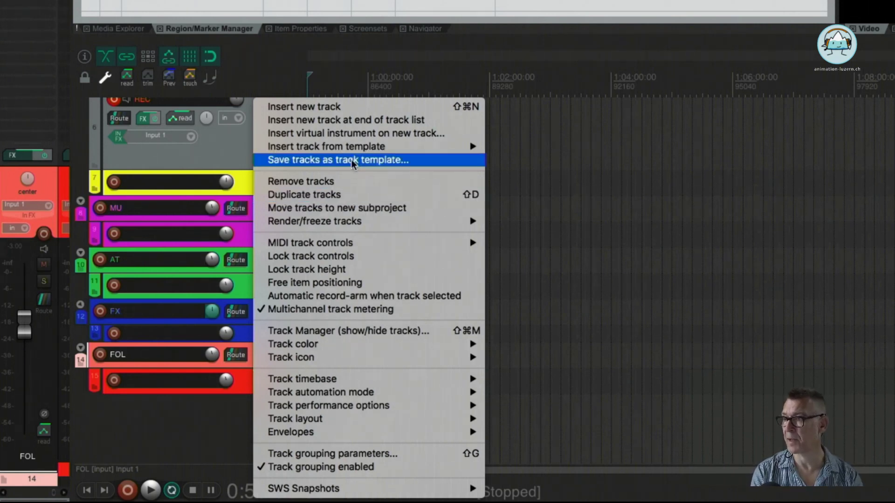
{"action": "mouse_move", "coordinate": [353, 150]}
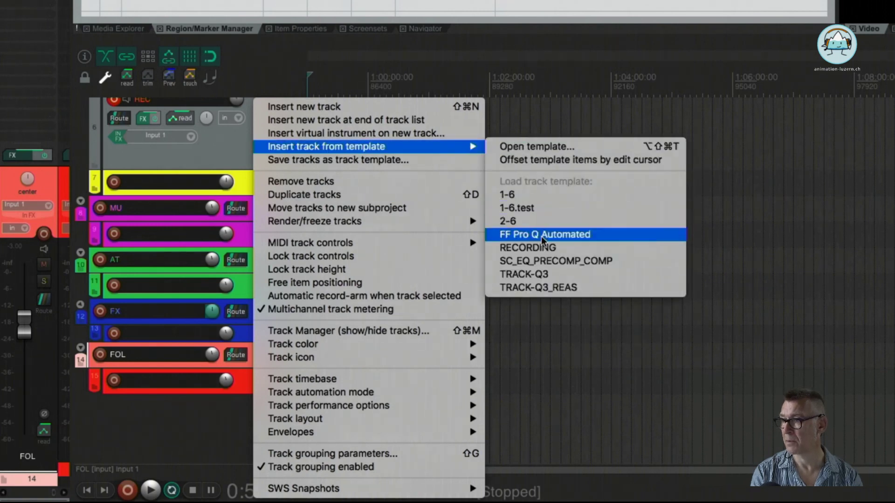
{"action": "left_click", "coordinate": [532, 246]}
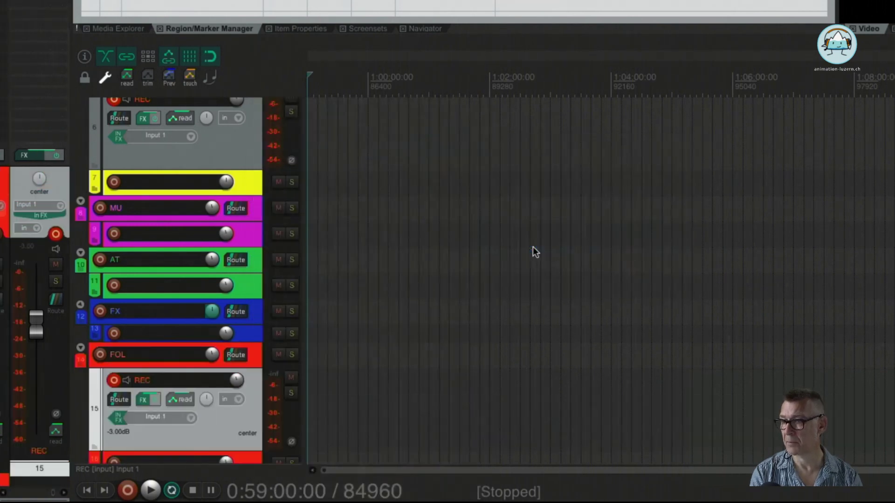